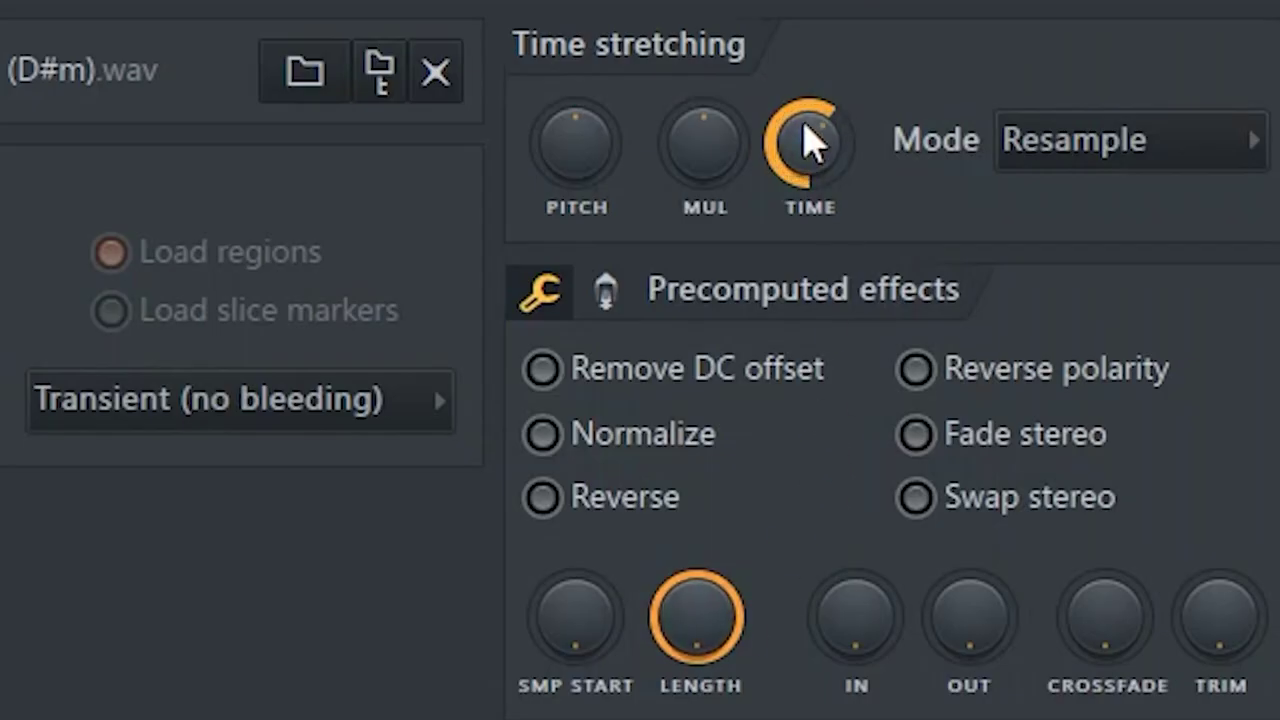
Autodetect the tempo of the stock (90bpm) (D#m) sample from its TIME knob options.
right_click(810, 140)
click(994, 223)
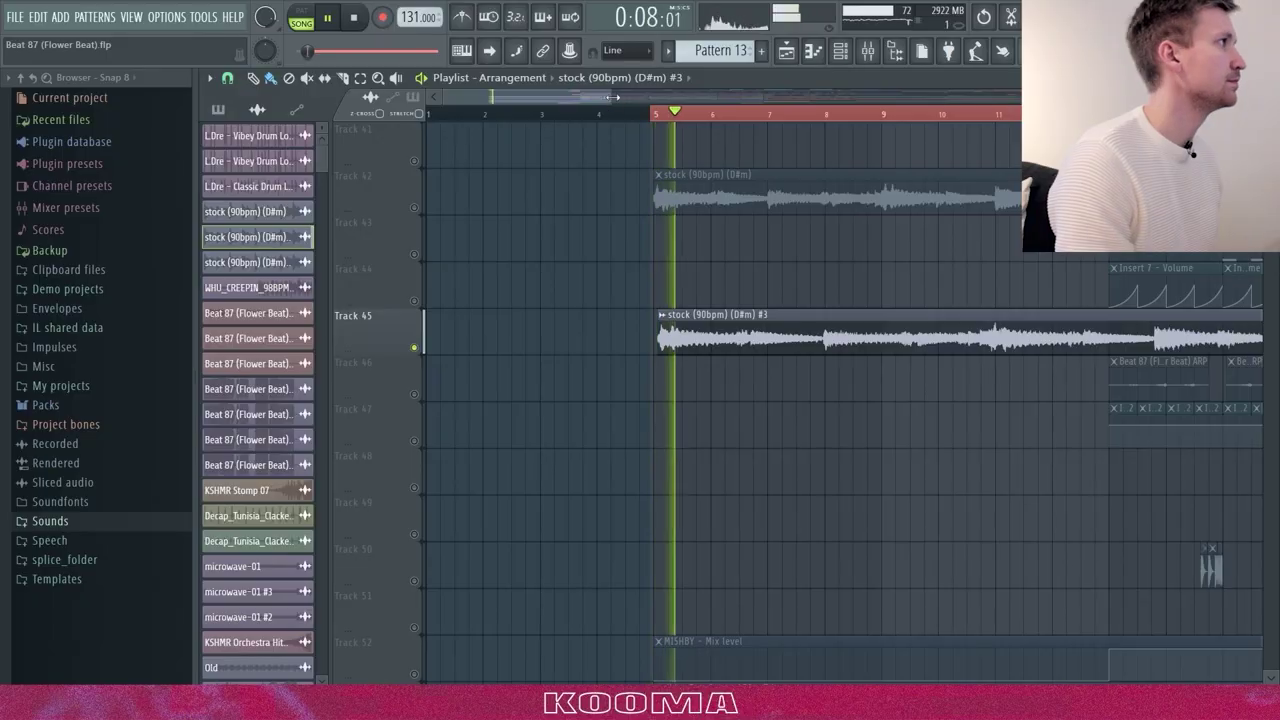
Zoom out the playlist and select Track 42 in the arrangement.
drag(622, 99, 698, 99)
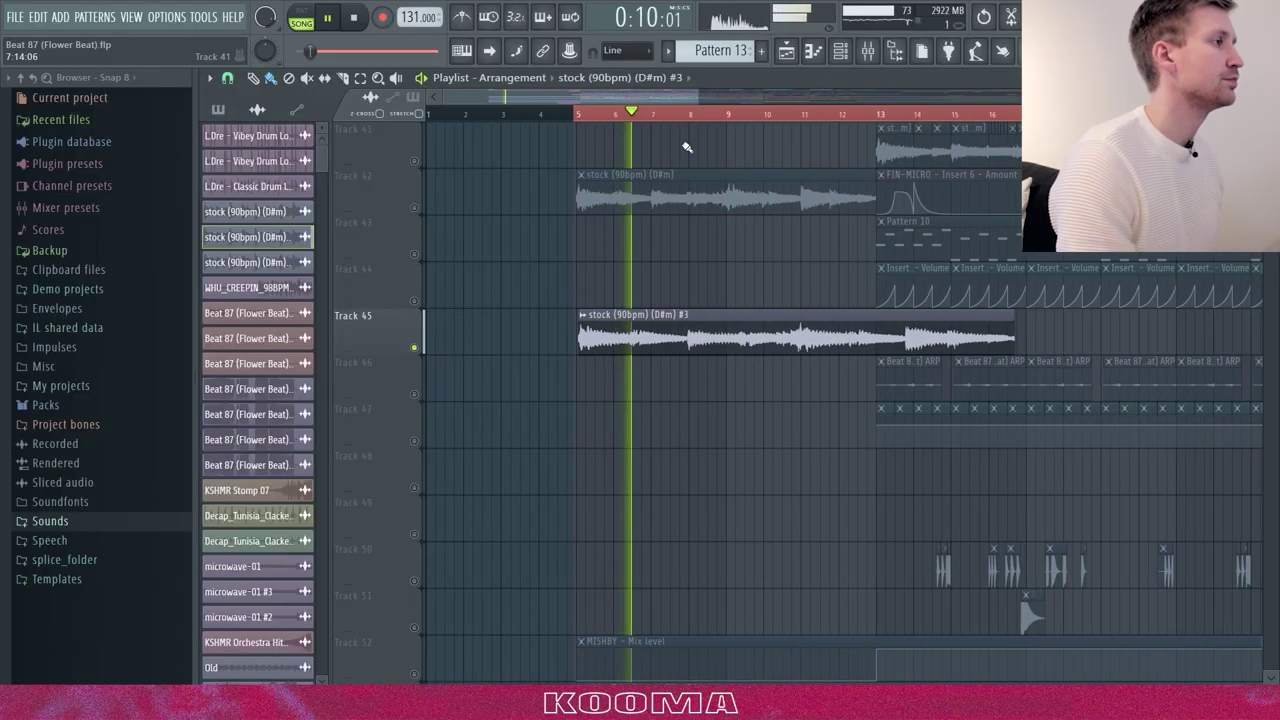
click(425, 208)
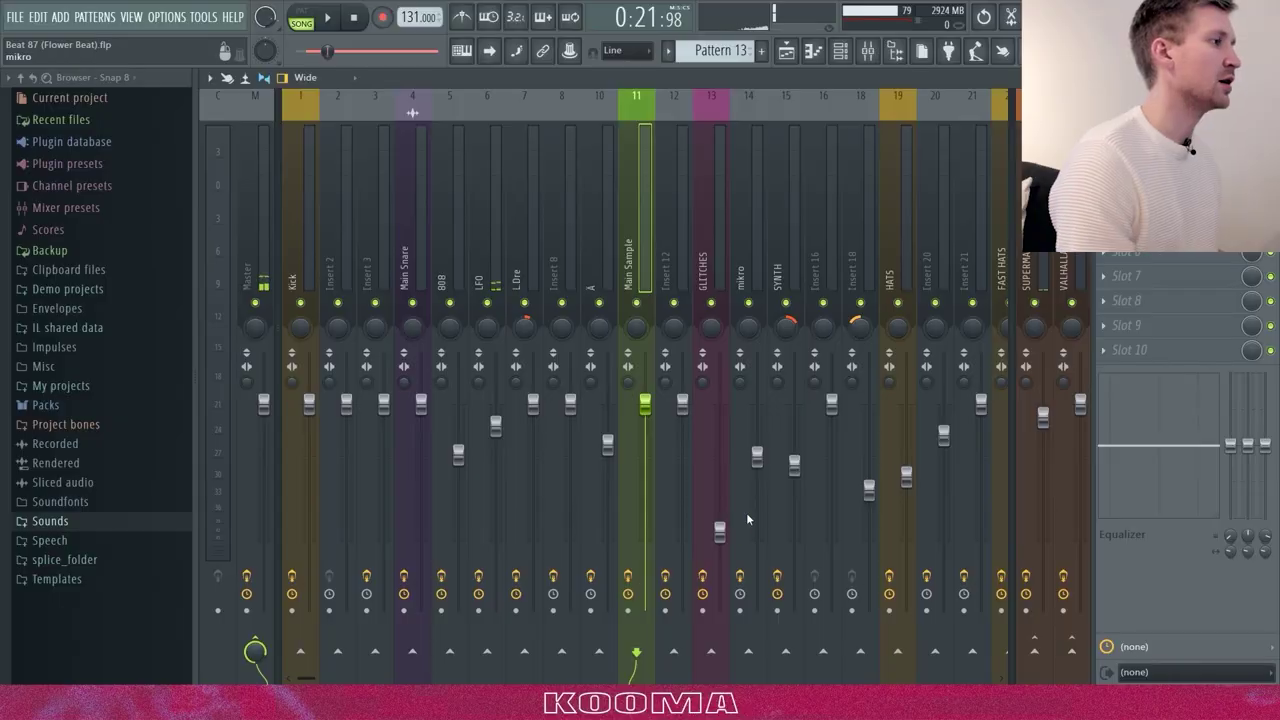
Open the RVox compressor and OTT effect windows on the Main Sample mixer insert.
click(1150, 126)
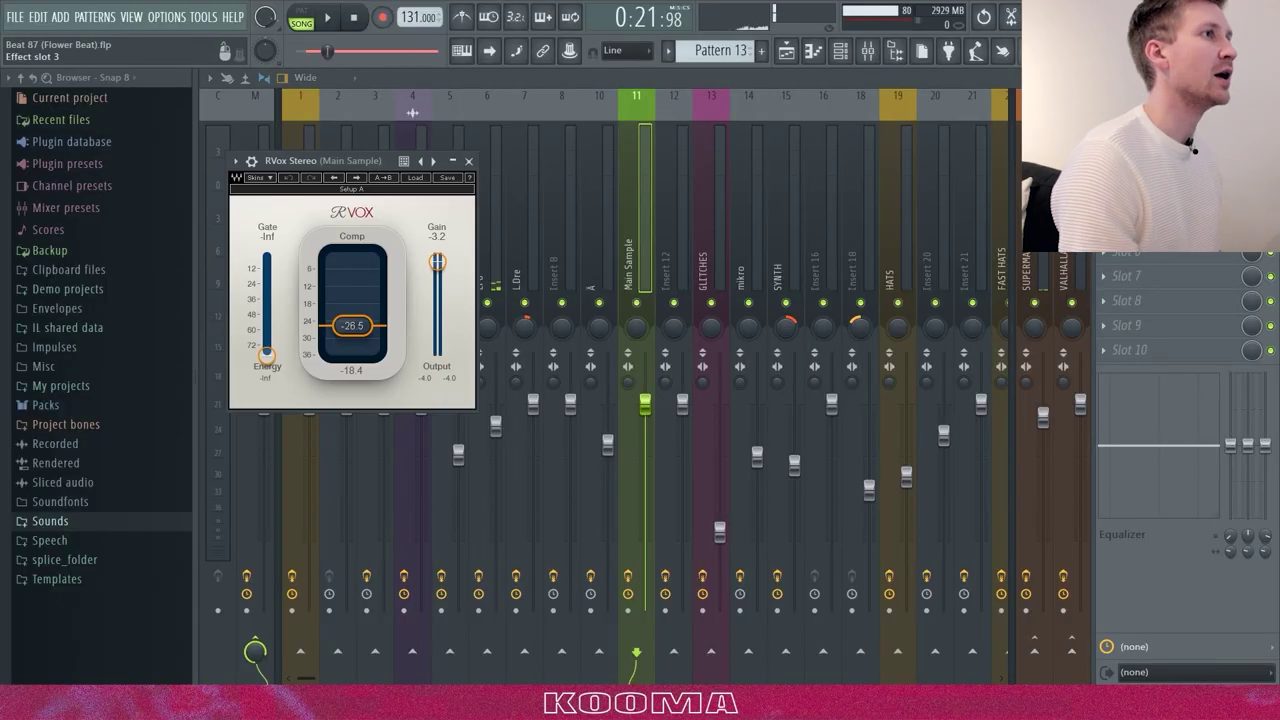
click(1150, 178)
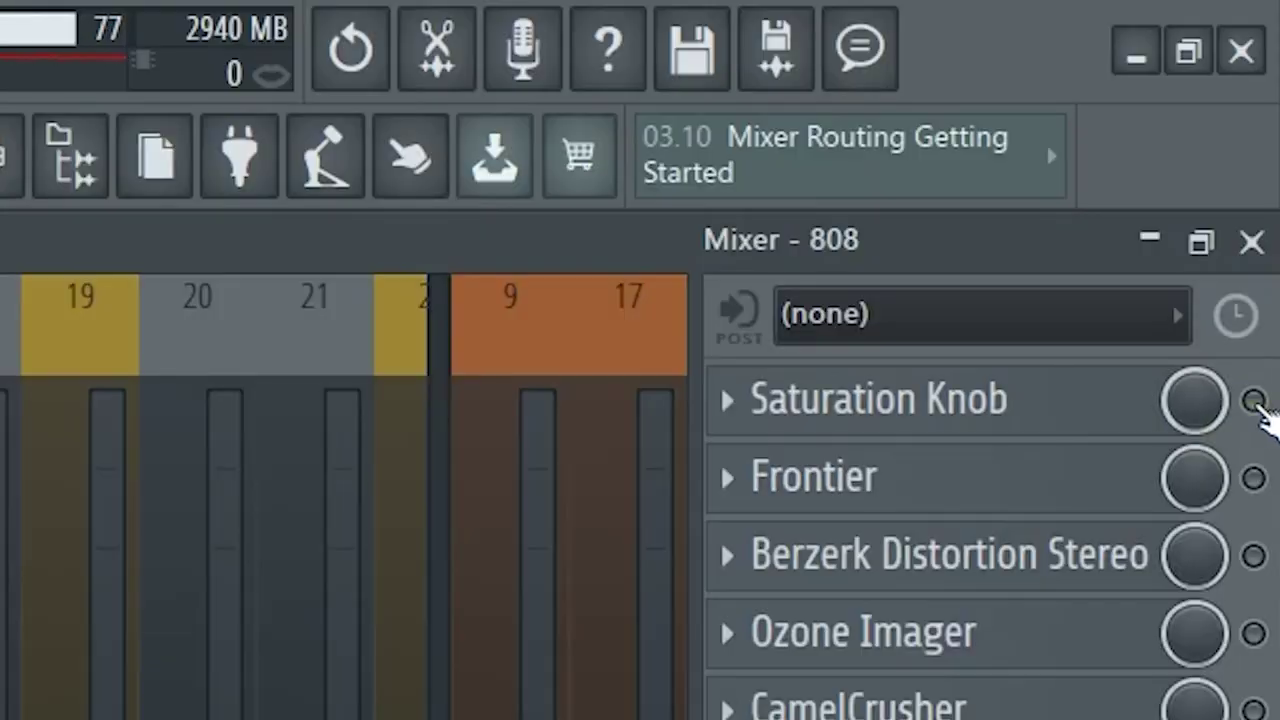
Turn on Frontier's enable LED in the 808 insert's effect slots.
click(1268, 152)
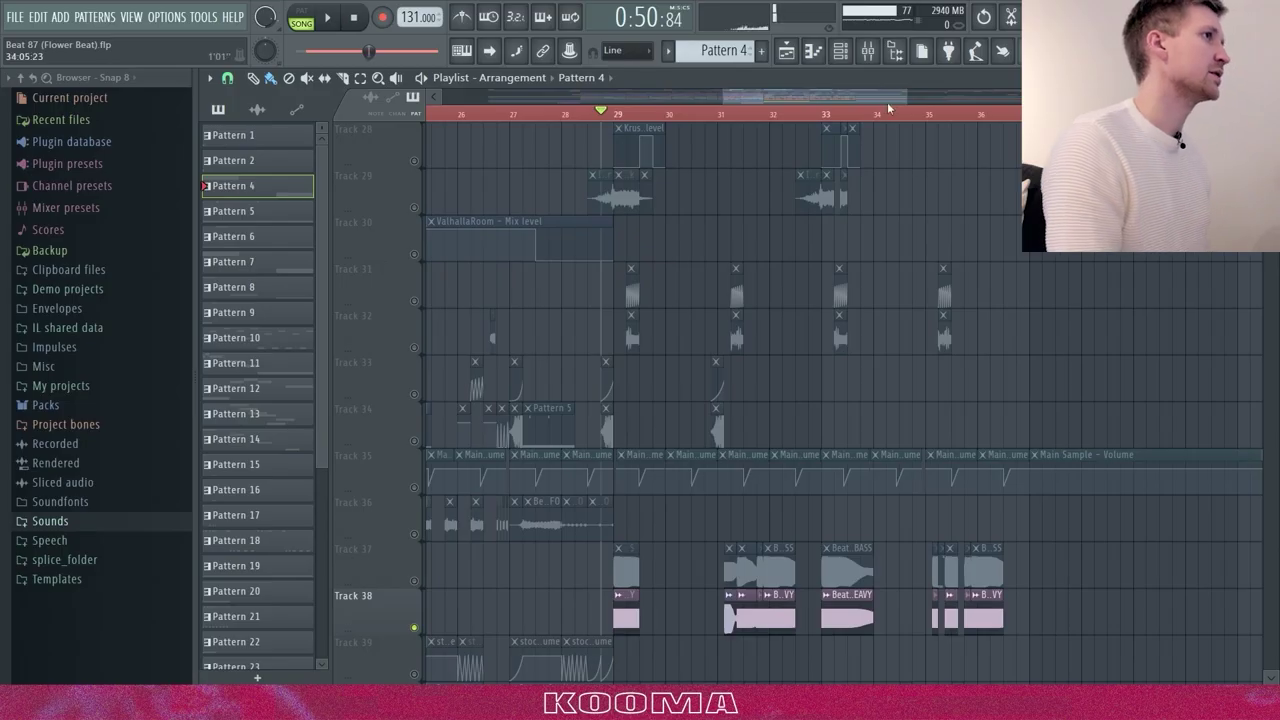
Shift the playlist view slightly along the timeline.
drag(902, 102, 913, 102)
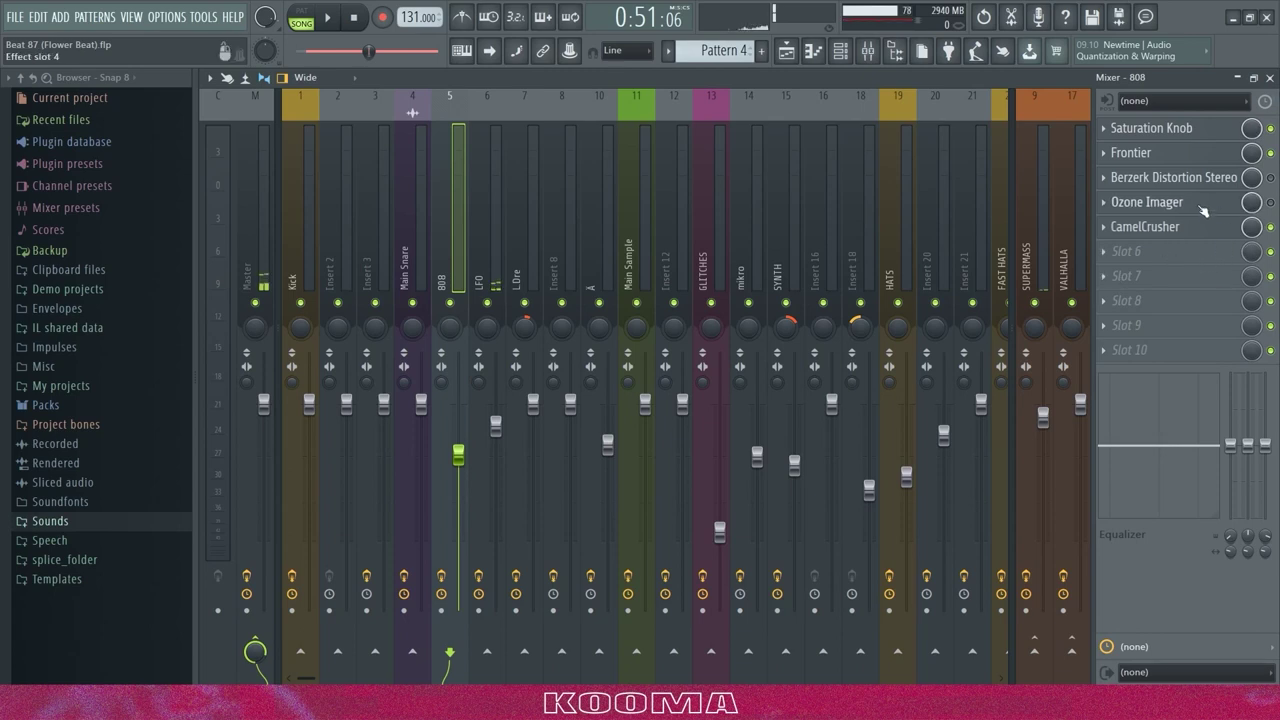
Open and close the 808's Ozone Imager, then open its Berzerk Distortion Stereo plugin.
click(1203, 209)
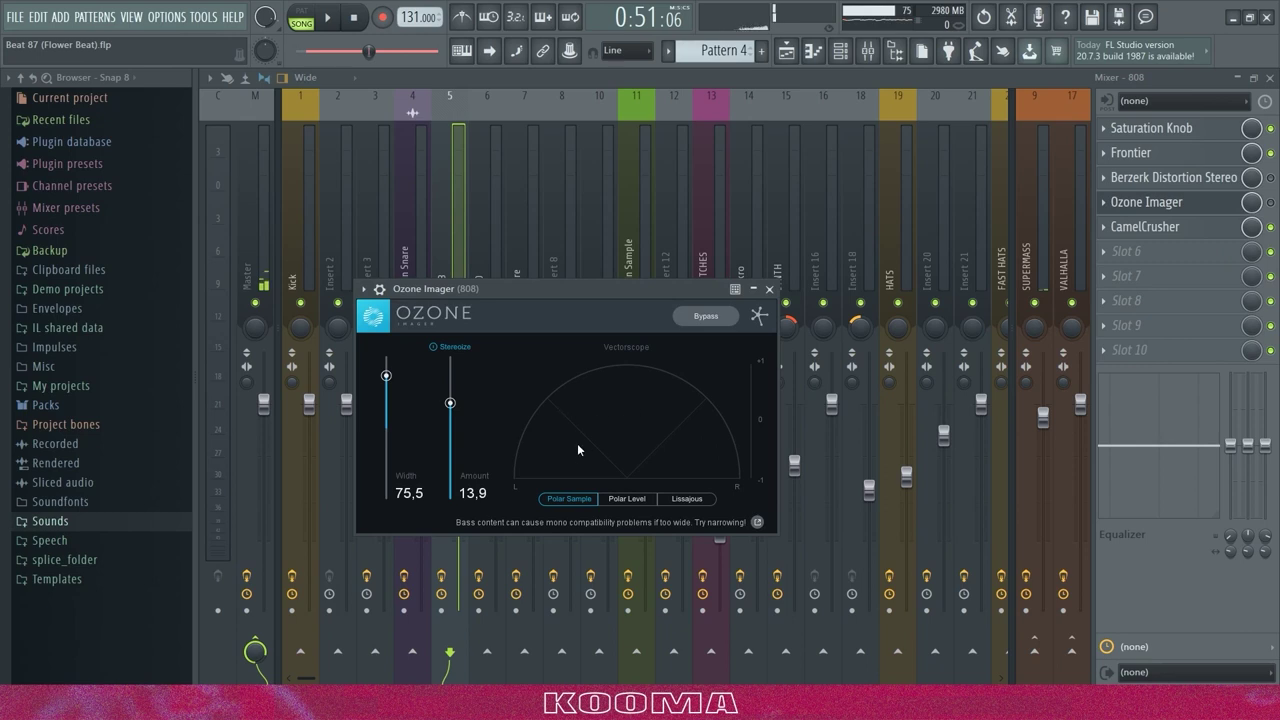
click(1203, 202)
click(1203, 177)
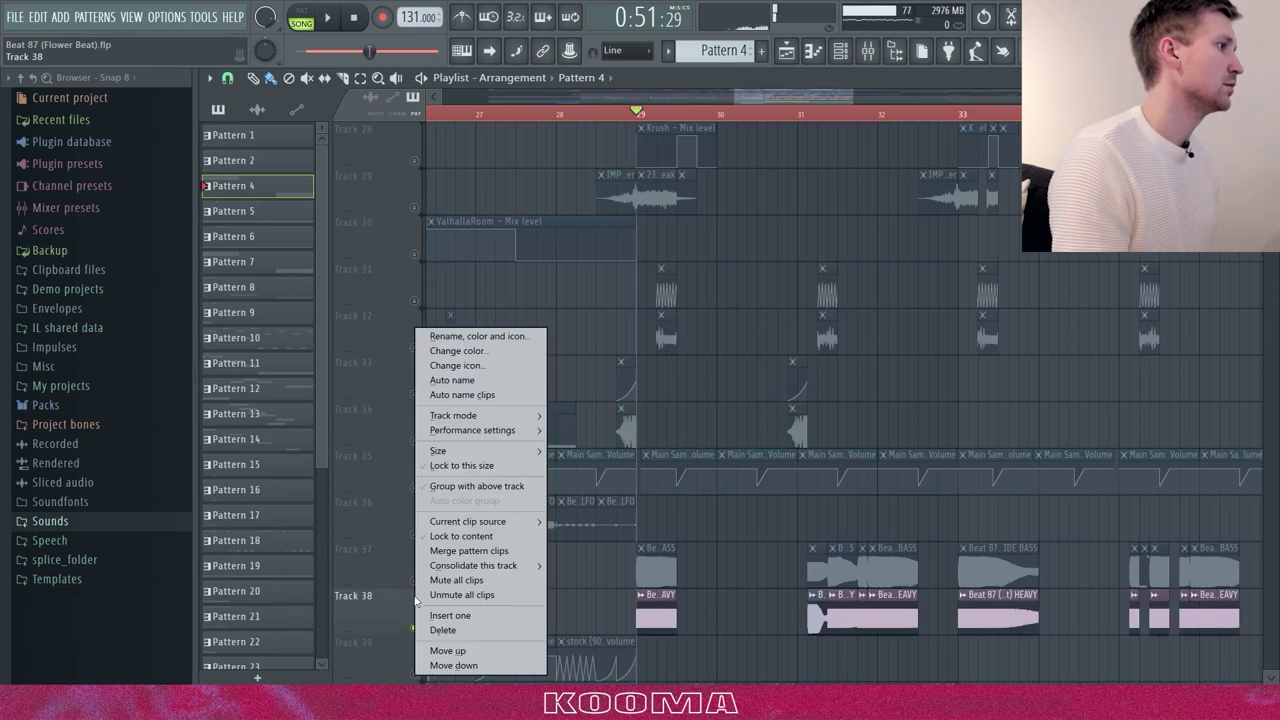
Select Track 37's WIDE BASS clip, then open and close Fruity parametric EQ 2 on its insert.
click(417, 584)
double_click(656, 568)
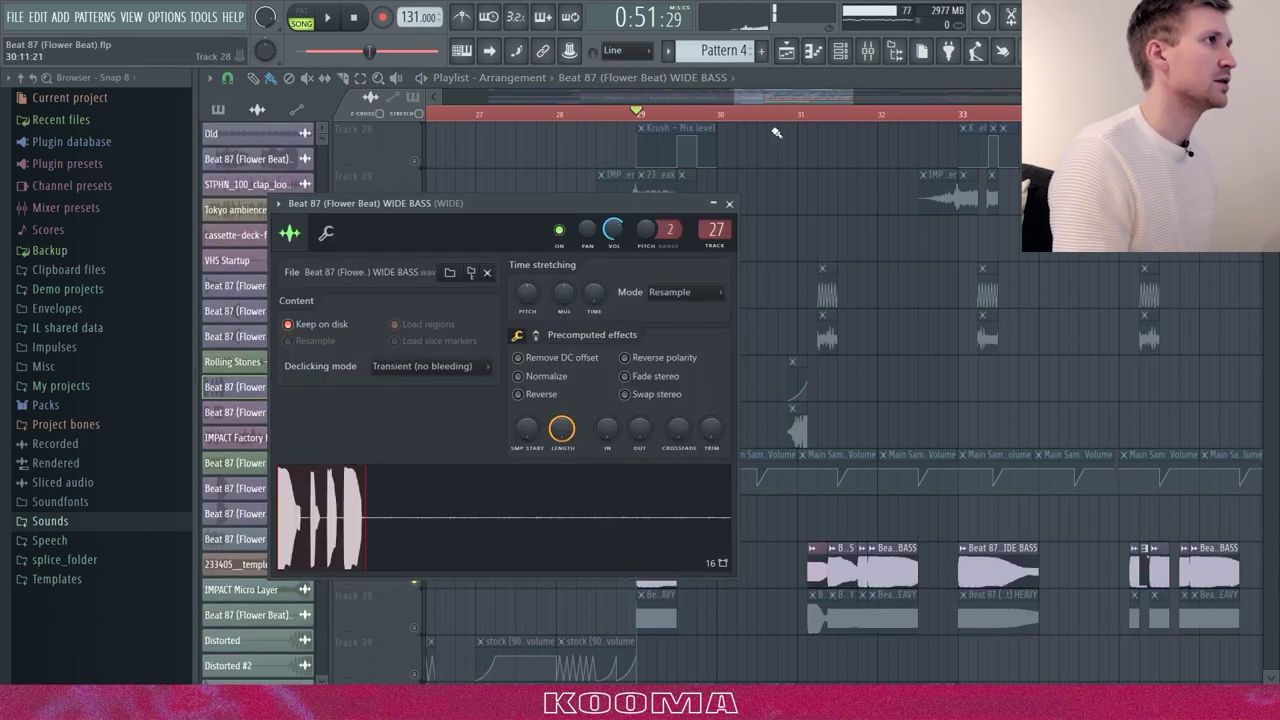
click(867, 50)
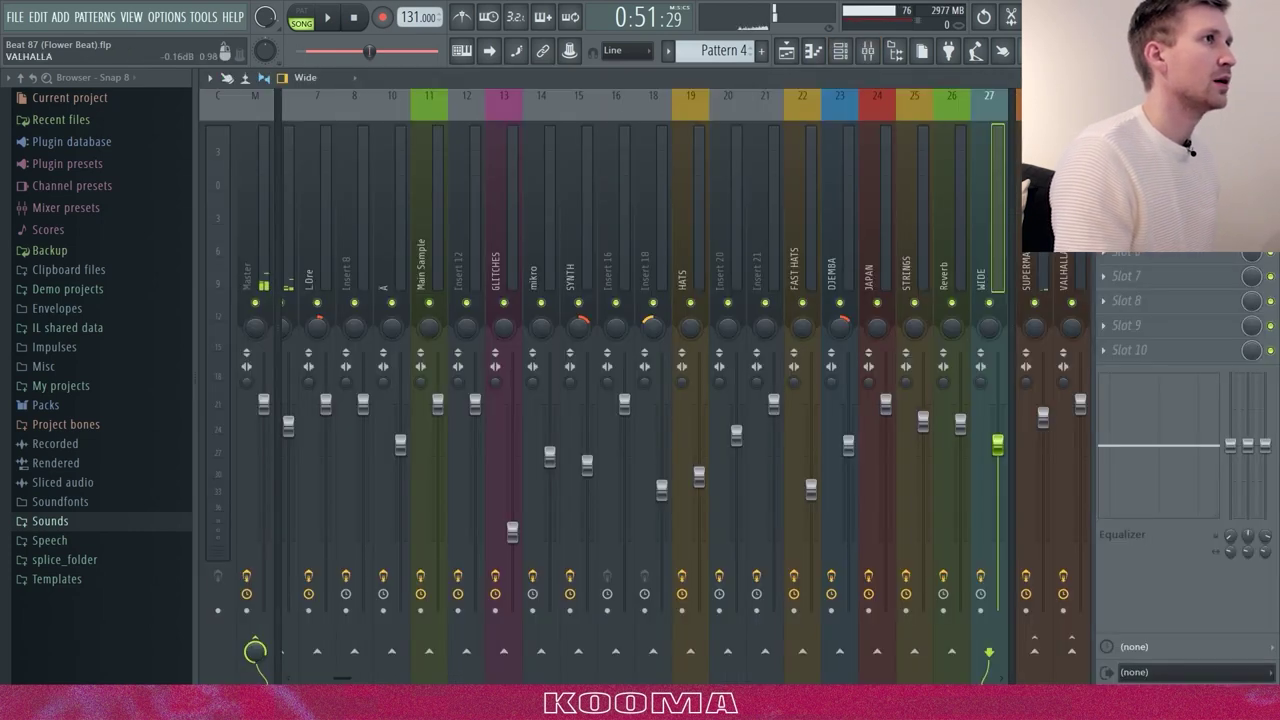
click(1130, 130)
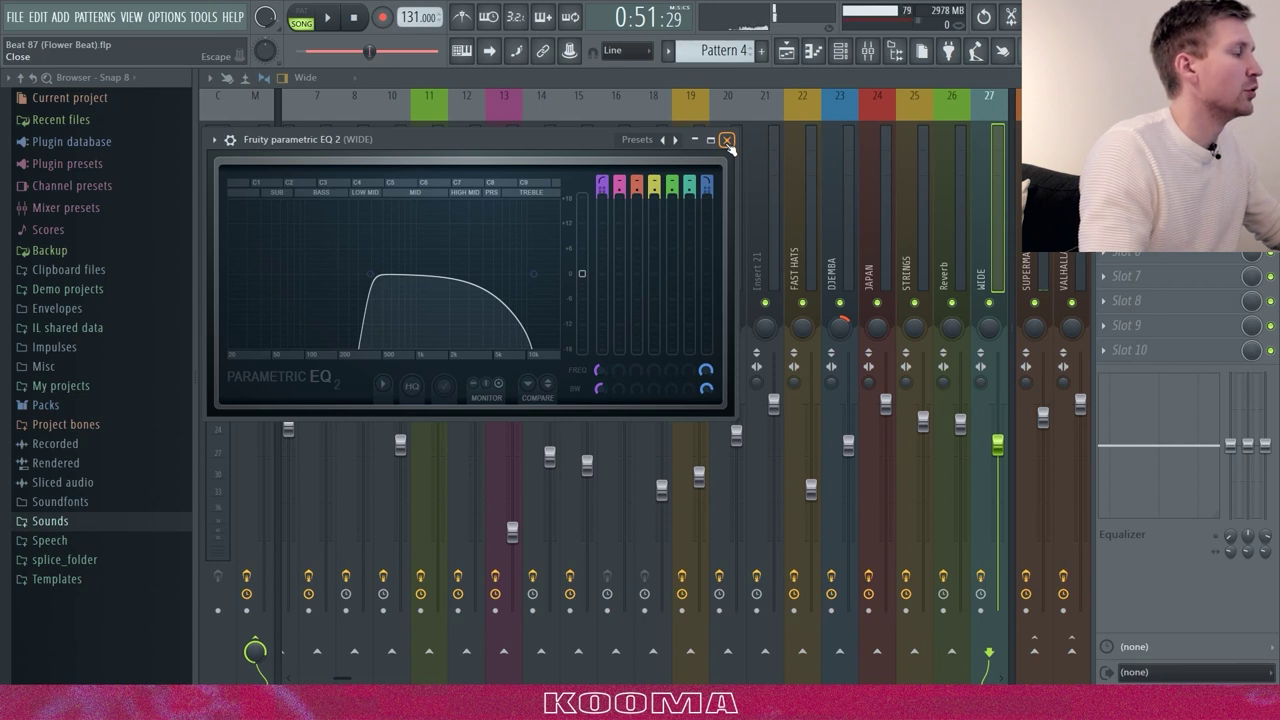
click(727, 140)
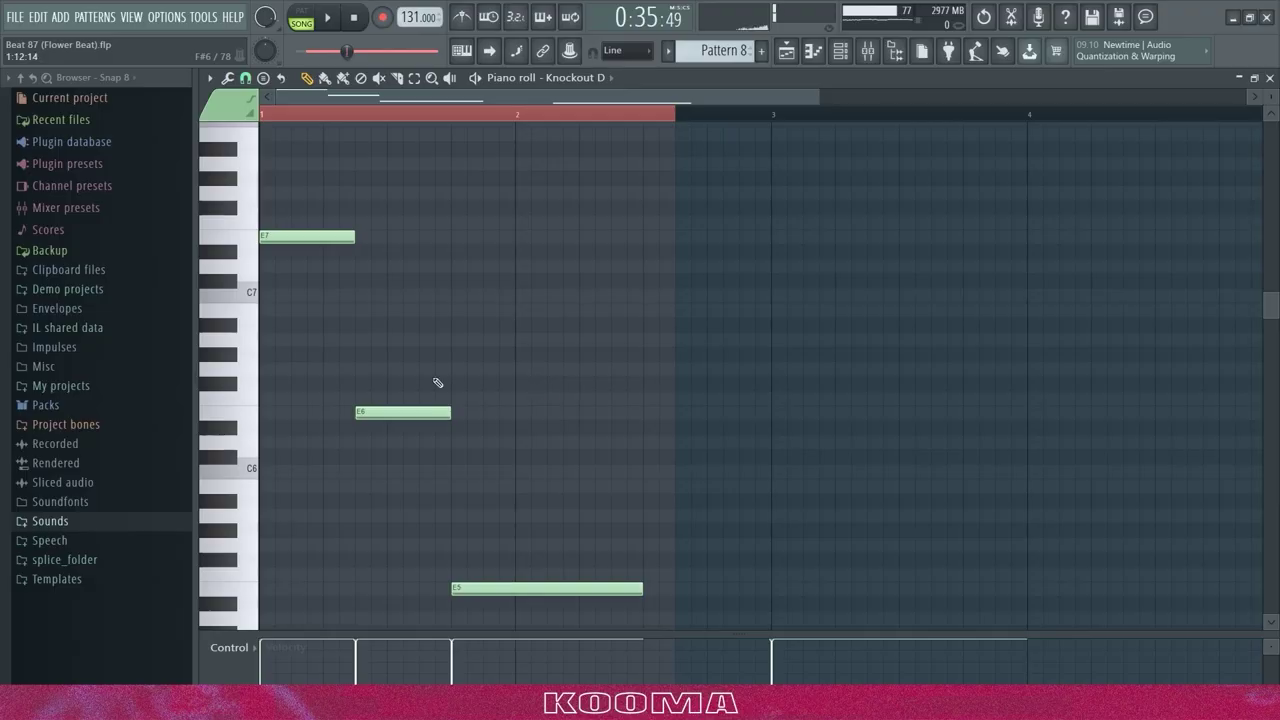
Delete the stray E8 note in the Knockout D piano roll and return to the playlist.
scroll(290, 225, up, 3)
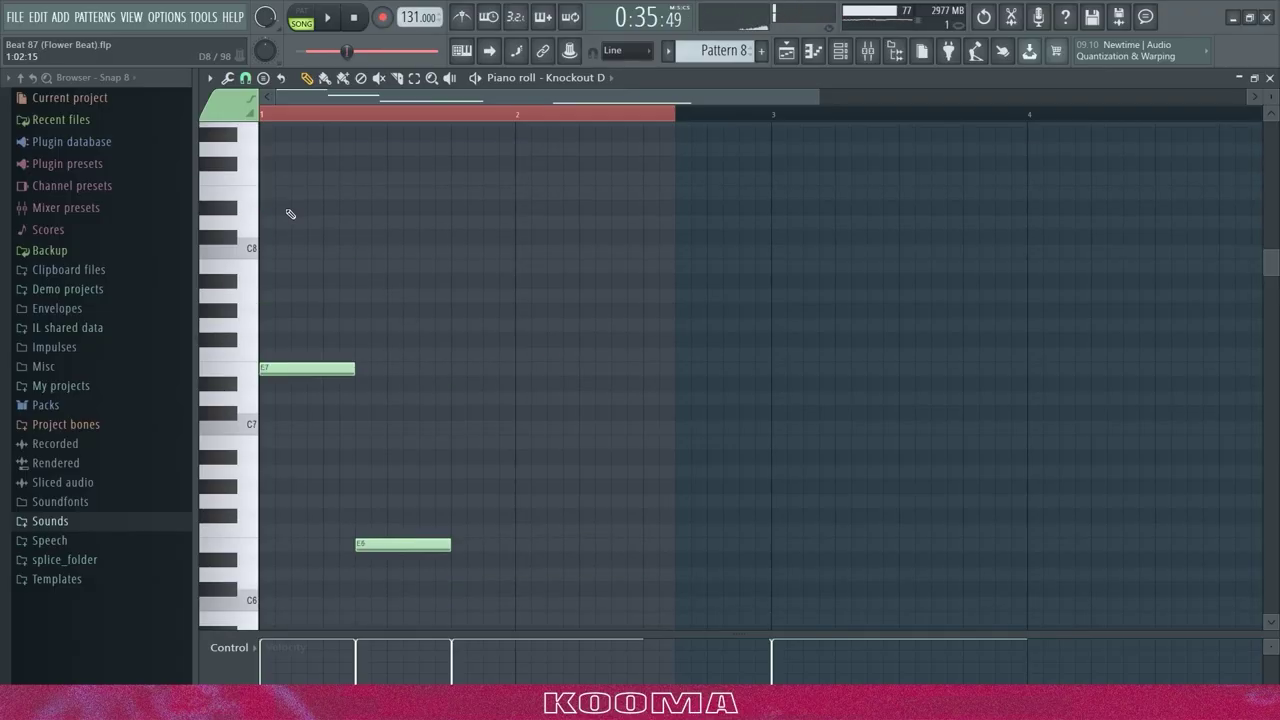
right_click(268, 195)
scroll(291, 274, up, 2)
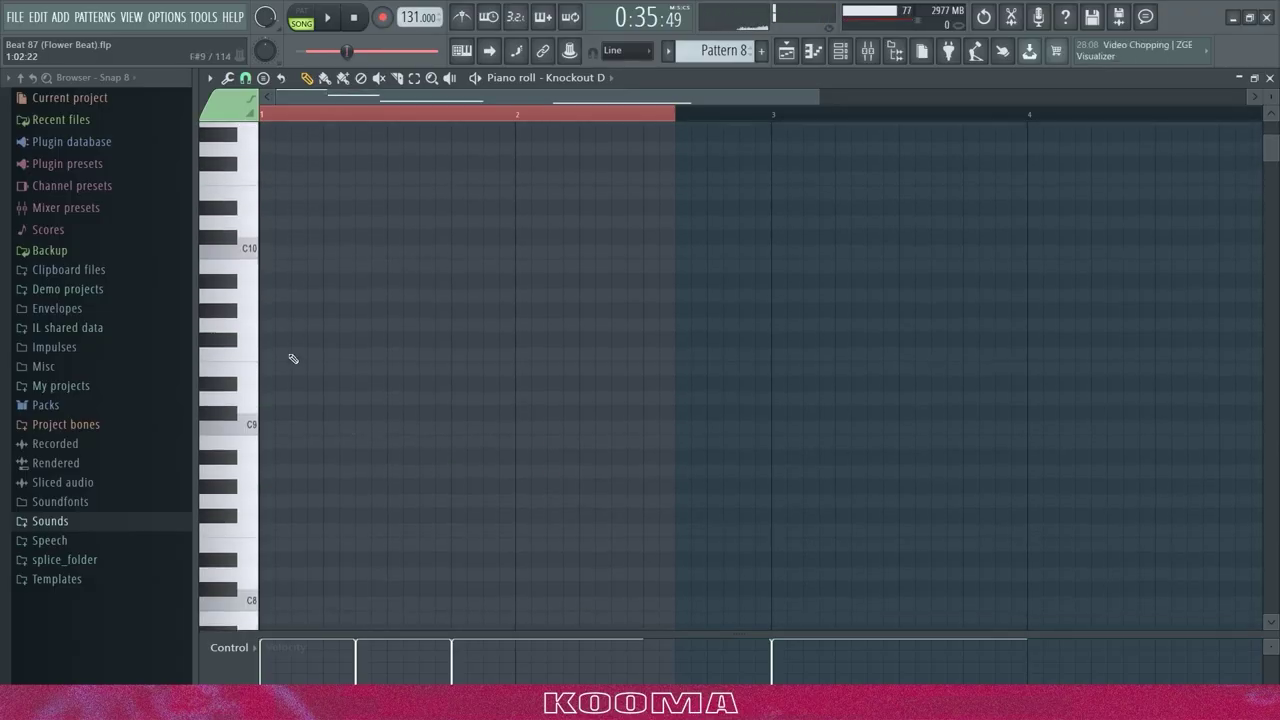
scroll(408, 419, down, 5)
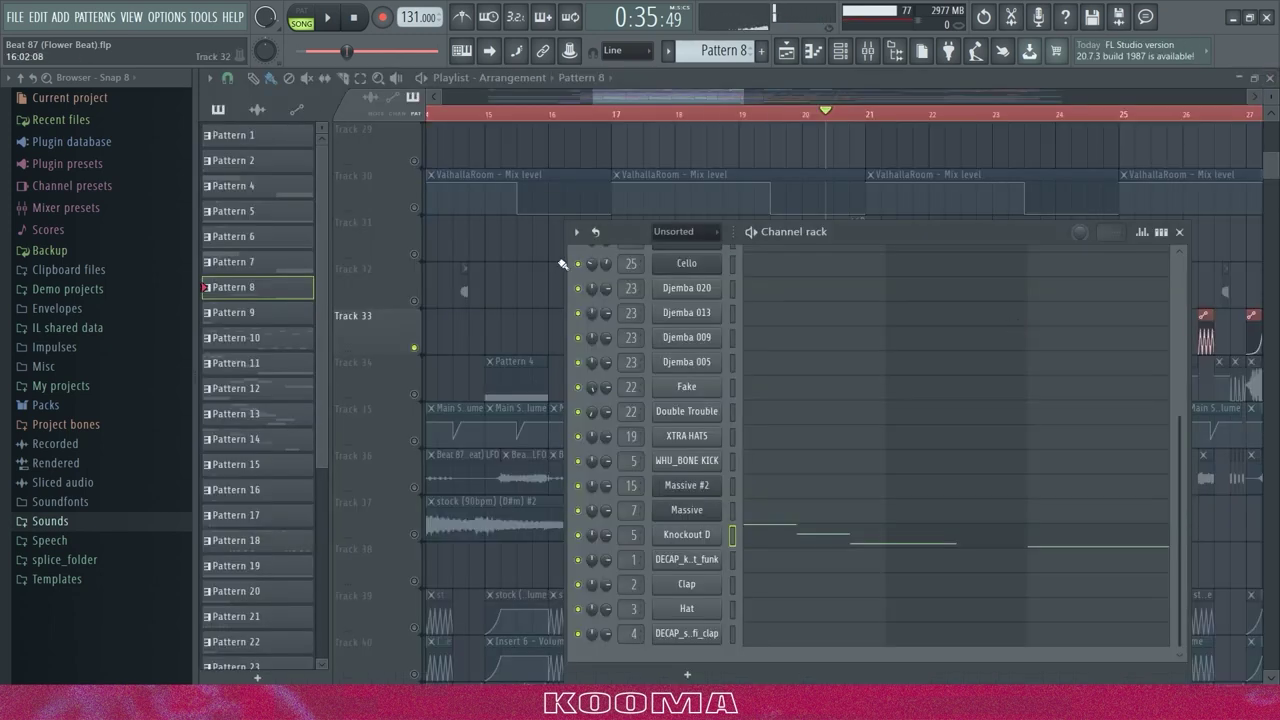
key(F6)
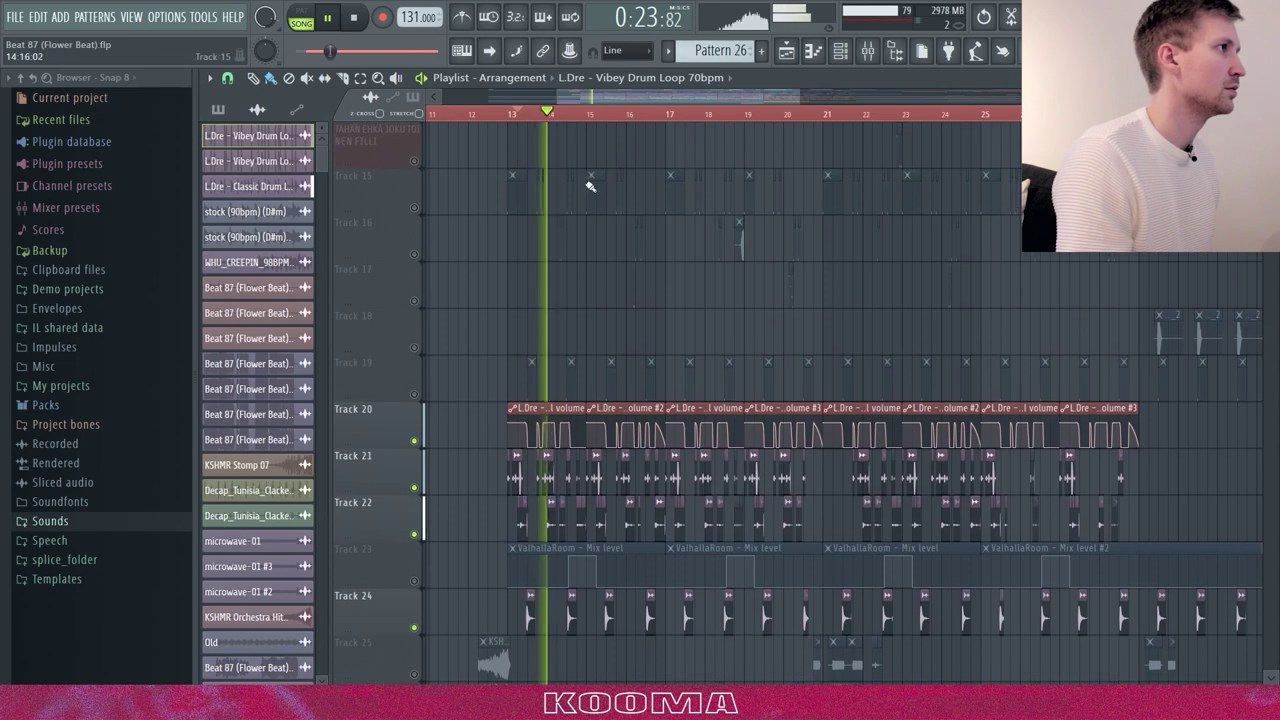
Stop playback, zoom to bars 13–18, and check the Vibey Drum Loop 70bpm channel settings.
key(space)
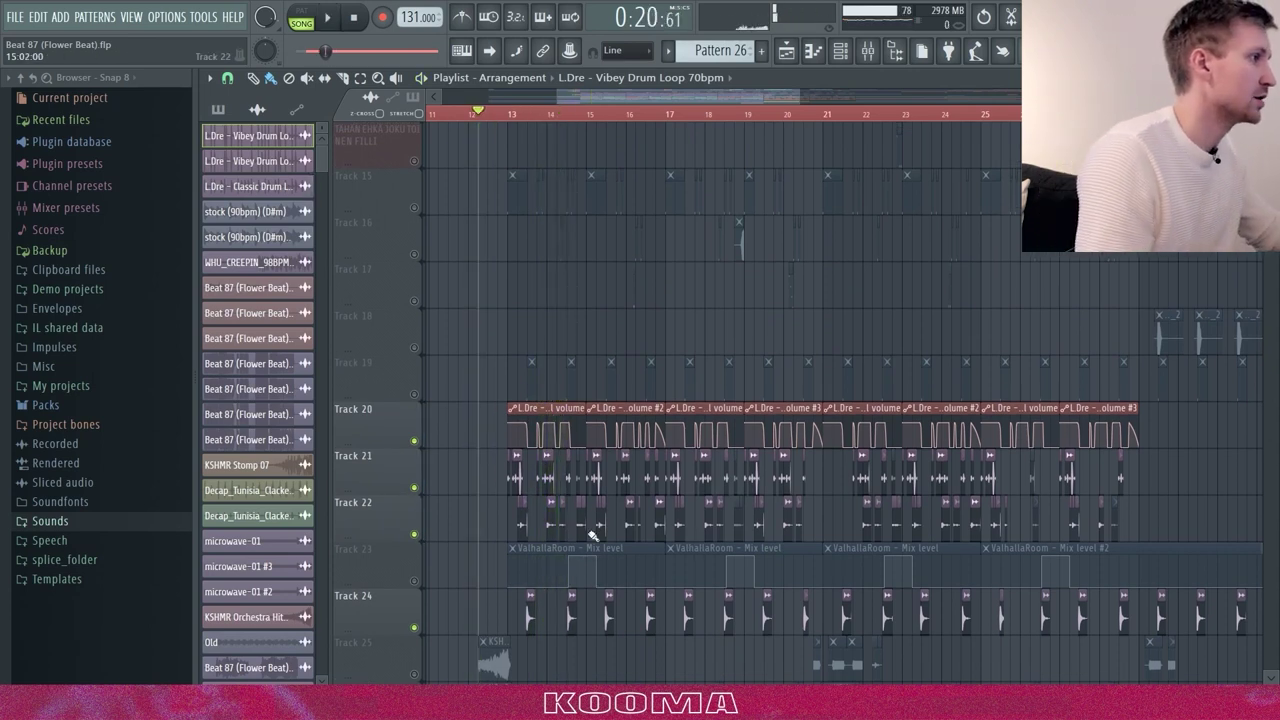
drag(792, 98, 660, 352)
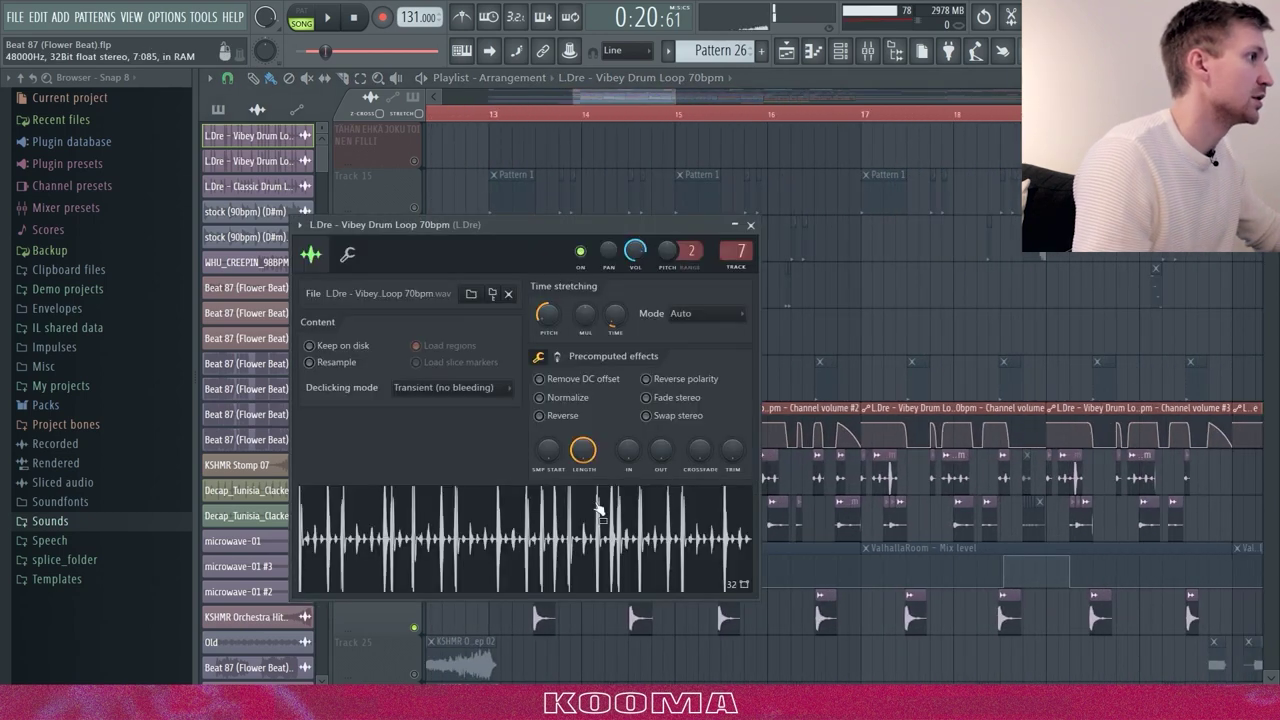
double_click(605, 430)
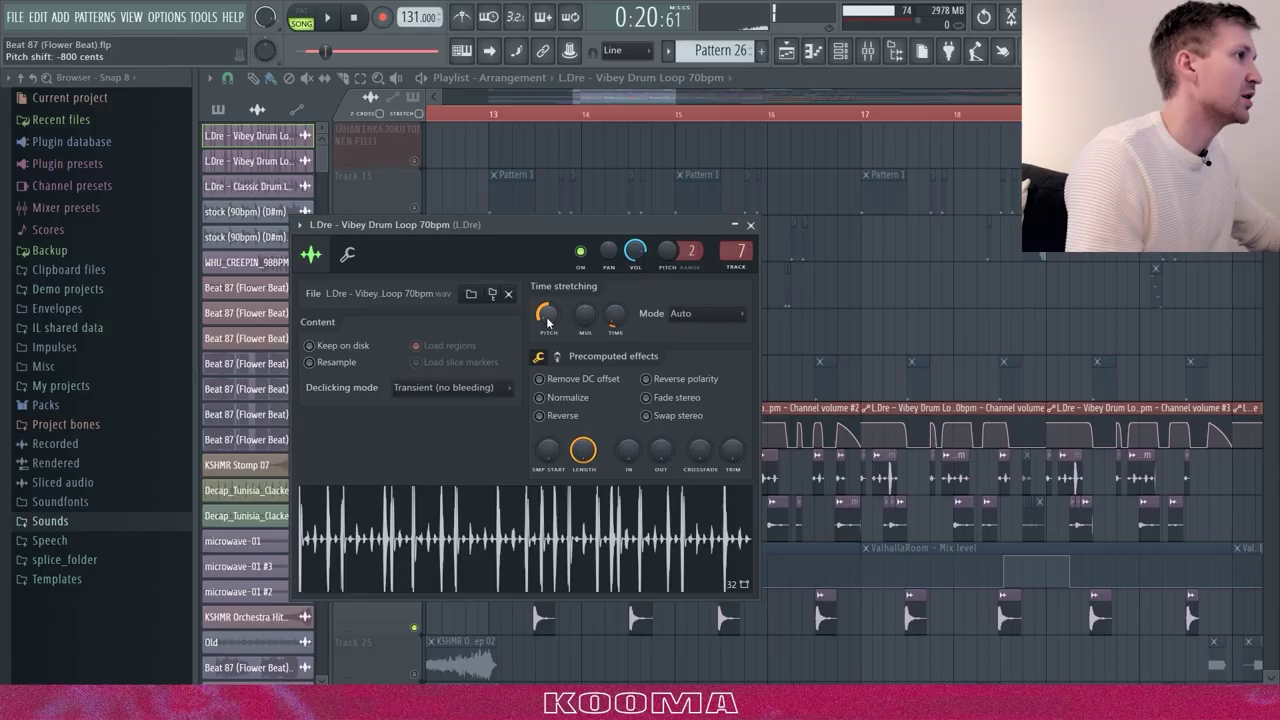
click(751, 224)
drag(672, 96, 718, 96)
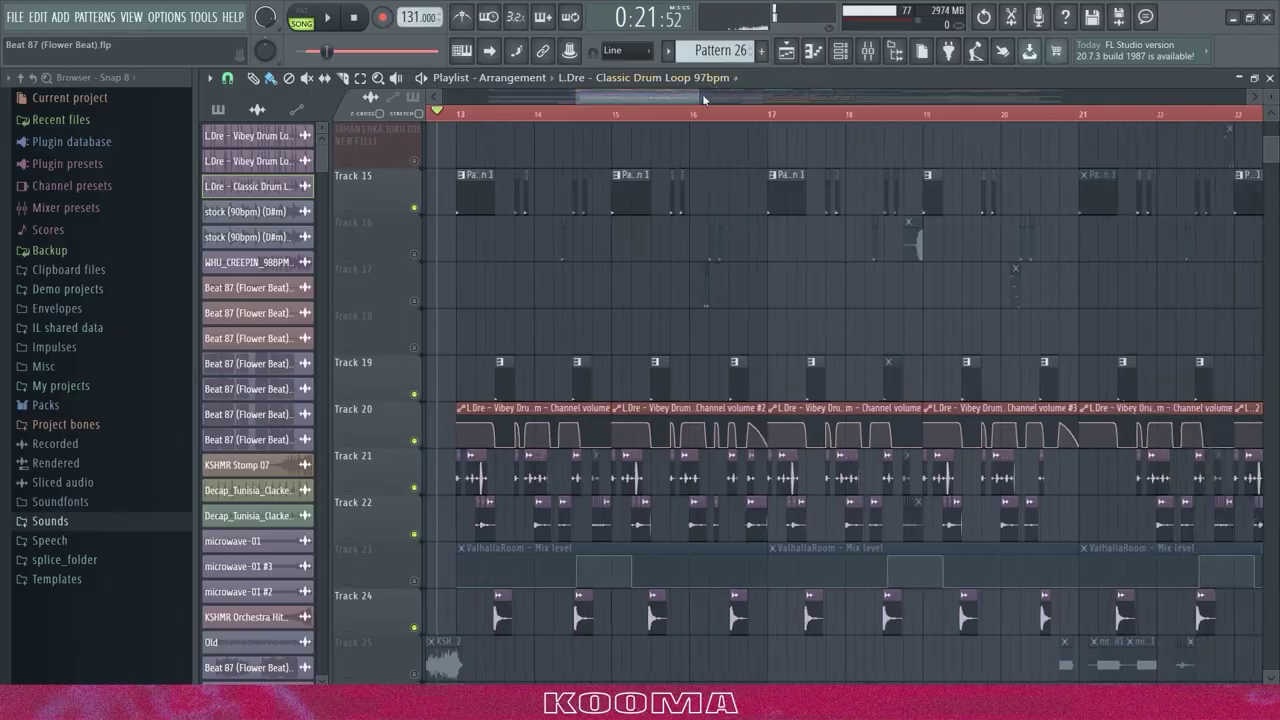
Readjust the playlist zoom, start playback, and bring up the mixer for the L.Dre insert.
drag(704, 99, 768, 157)
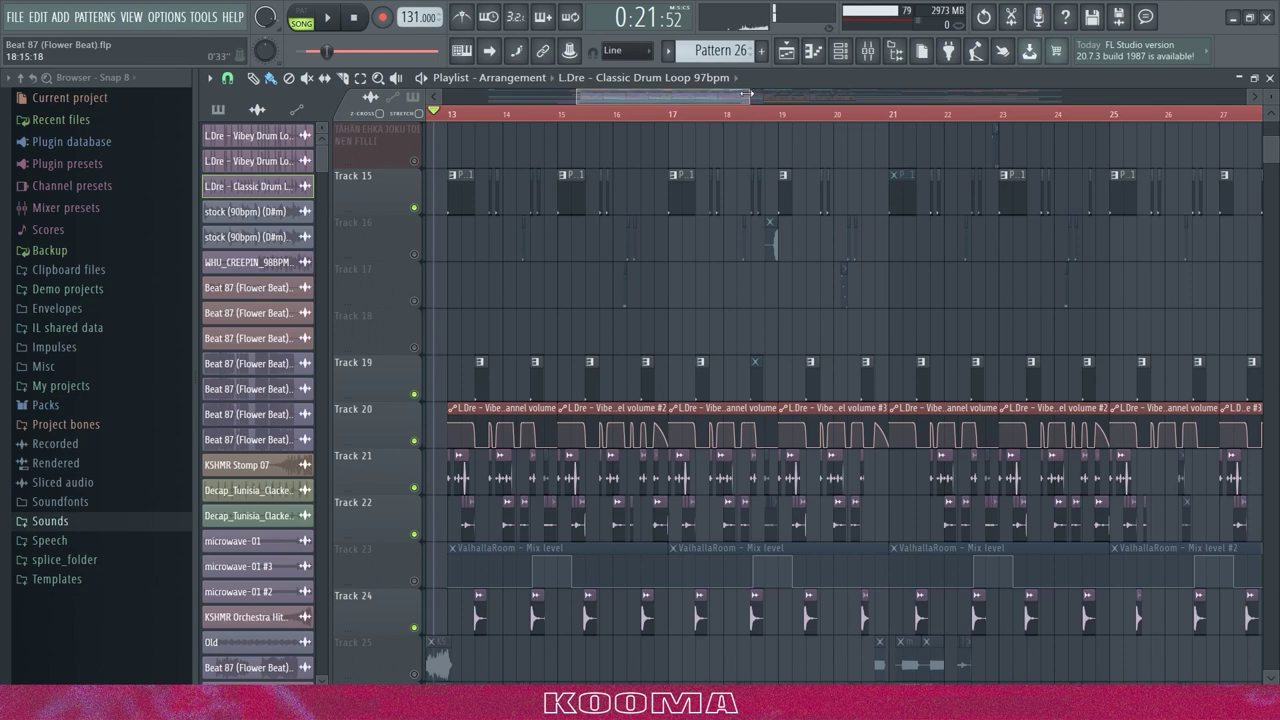
drag(748, 95, 652, 95)
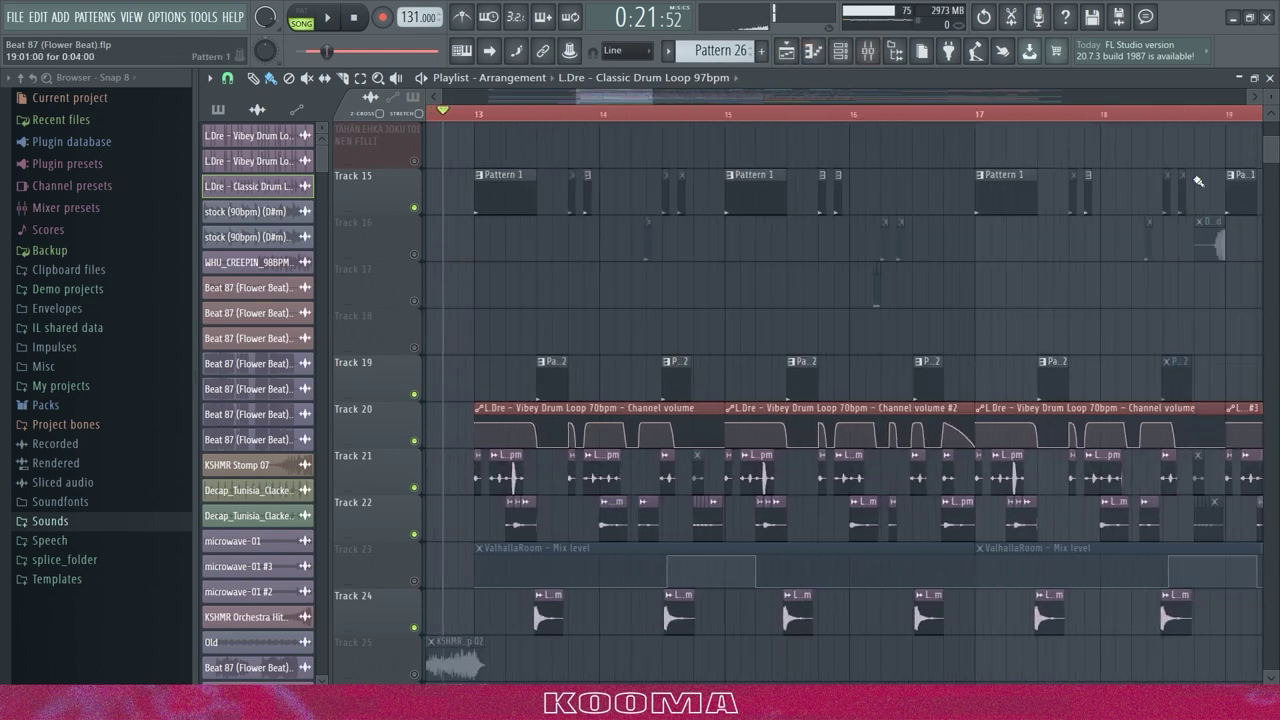
drag(652, 95, 738, 95)
key(space)
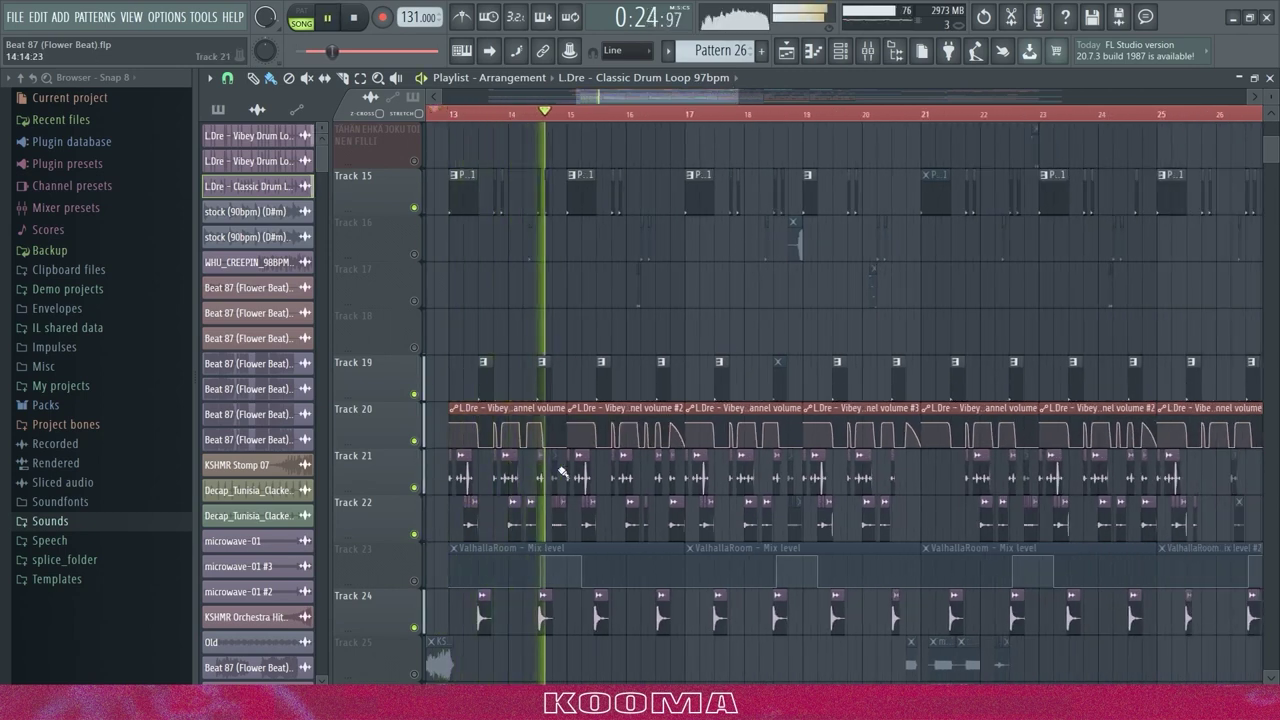
click(869, 54)
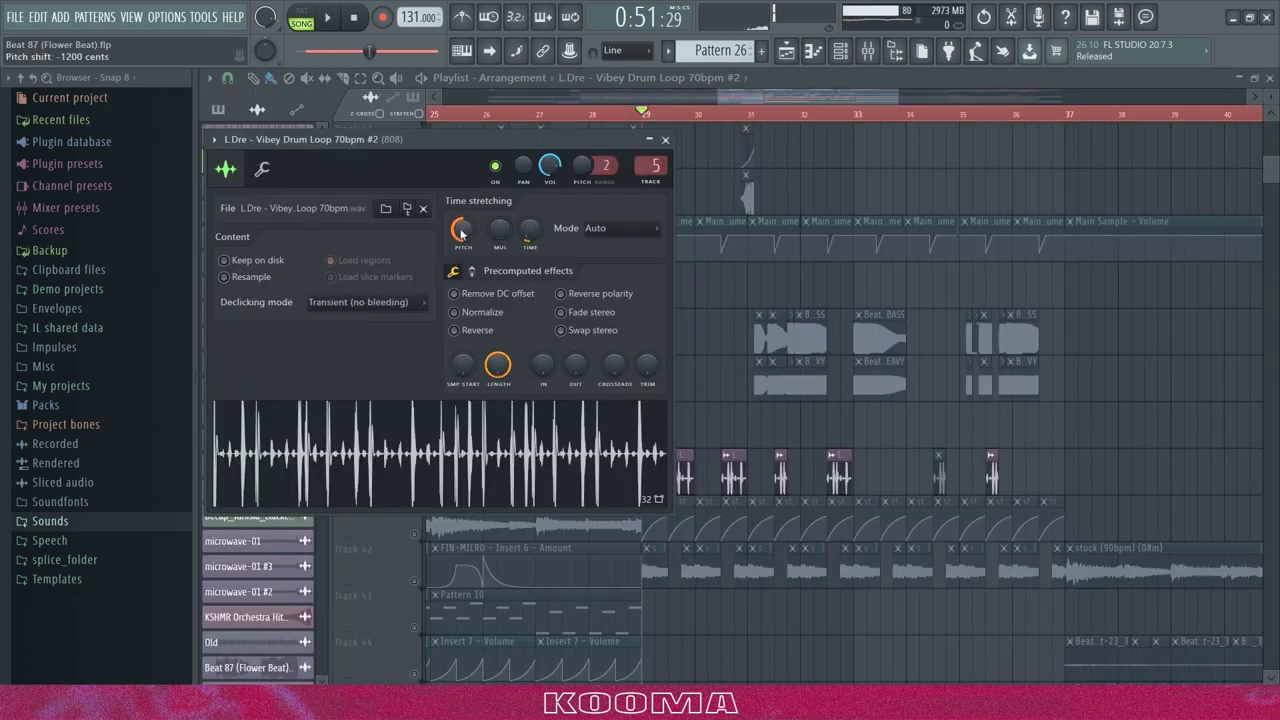
Close the sample's settings and briefly check the Vibey Drum Loop 70bpm #2 channel settings.
click(665, 140)
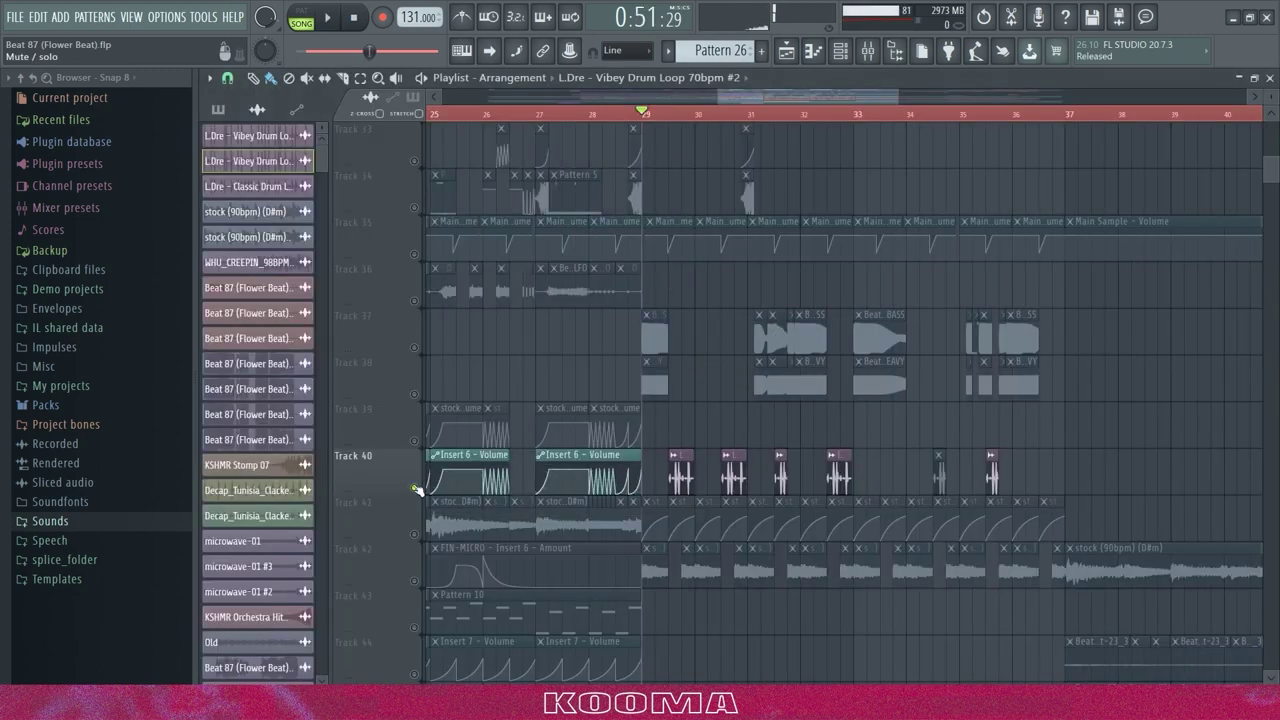
double_click(683, 478)
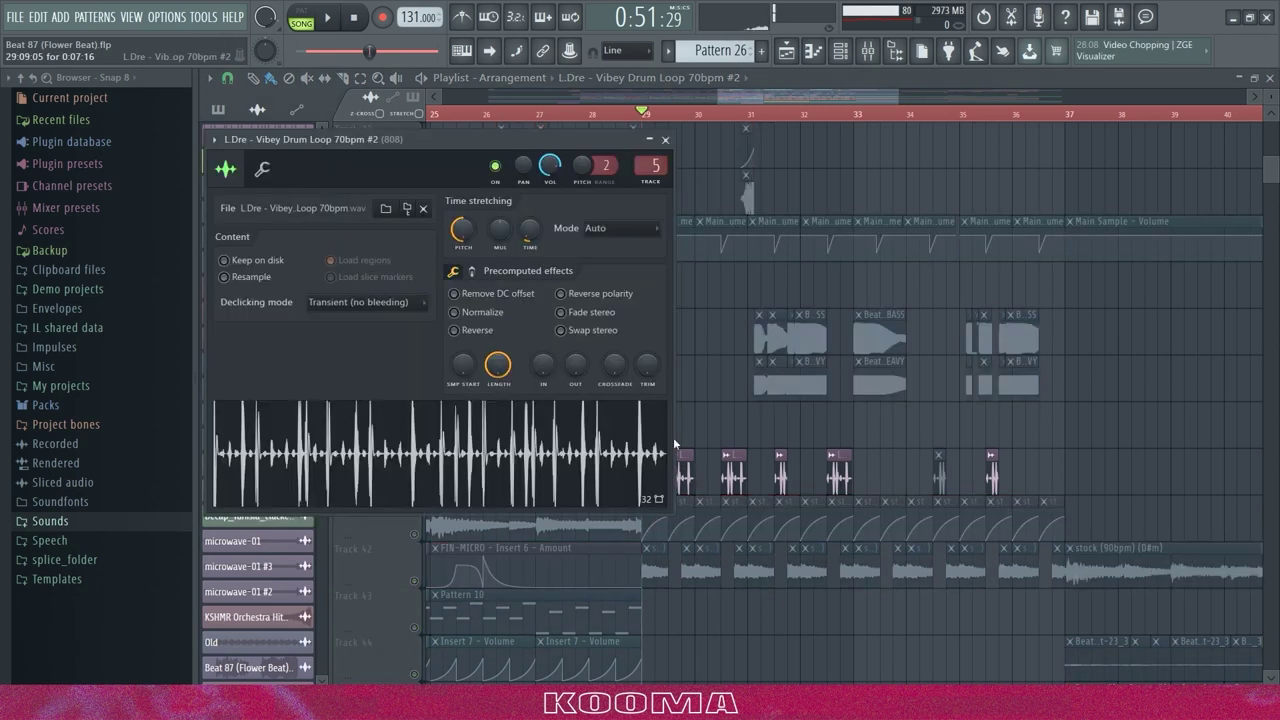
click(665, 140)
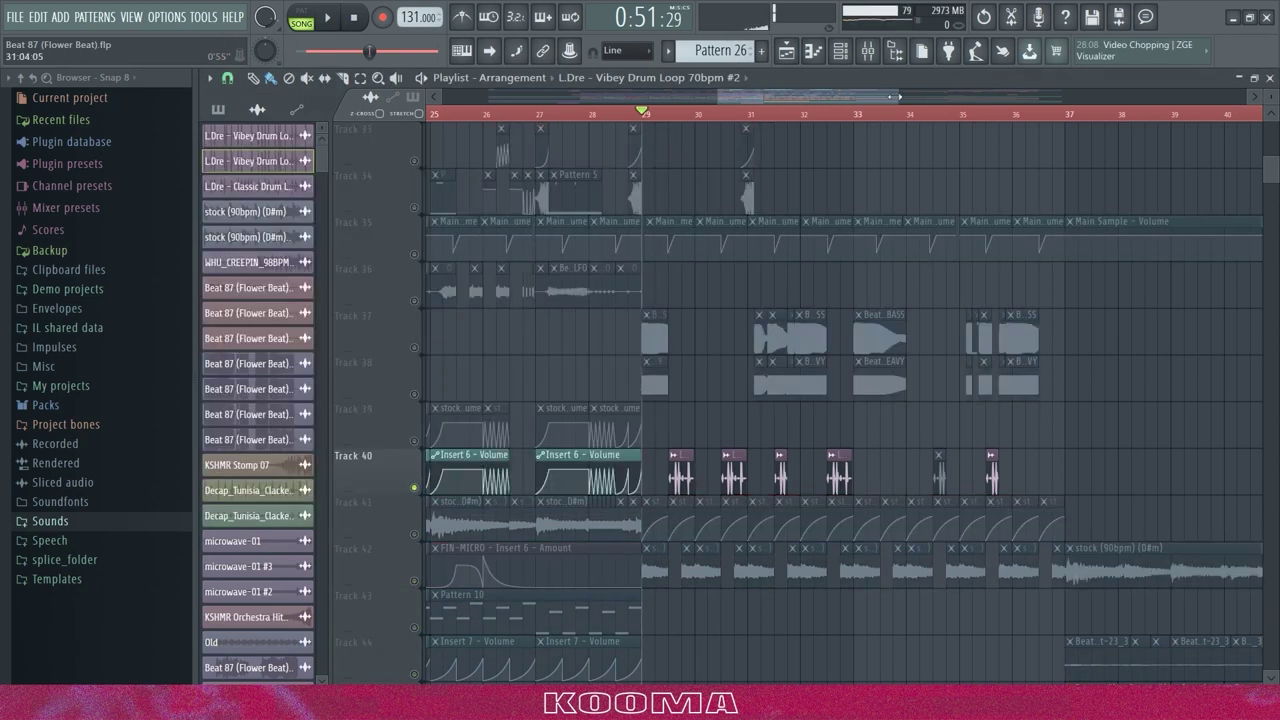
Play the song, zoom the playlist, and jump playback to around bar 21.
scroll(768, 100, up, 5)
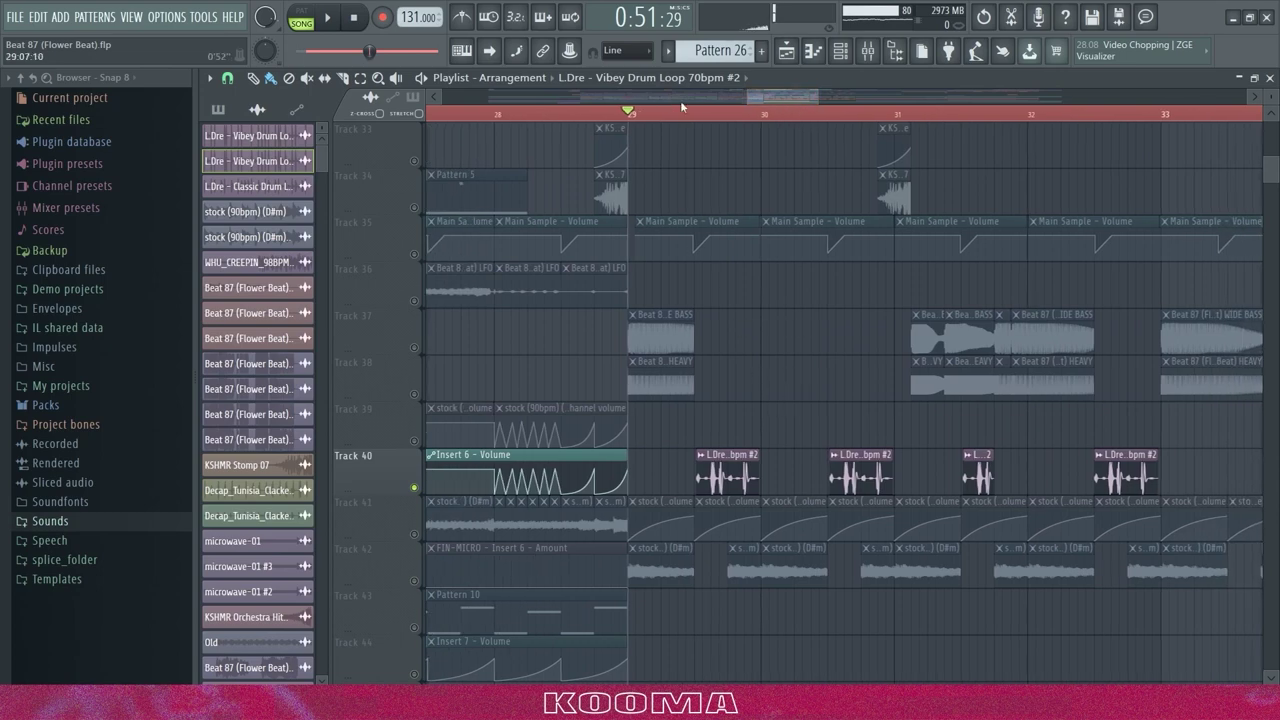
key(space)
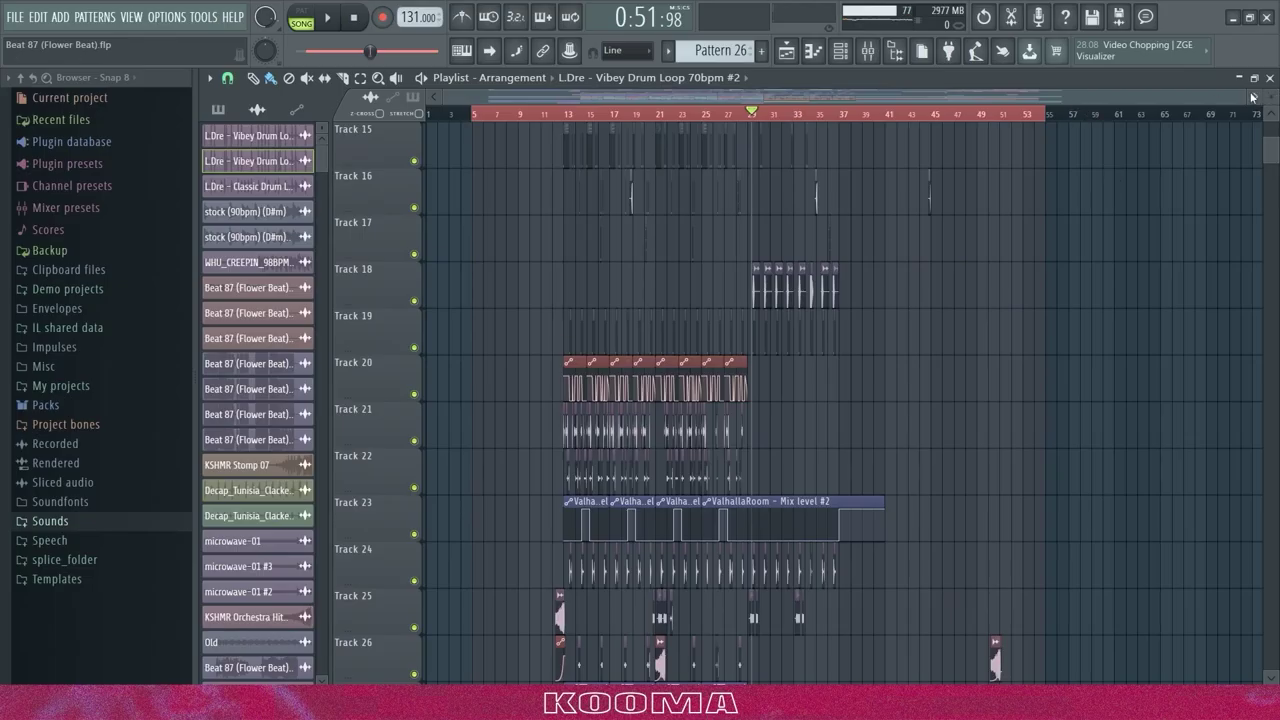
drag(1252, 97, 797, 106)
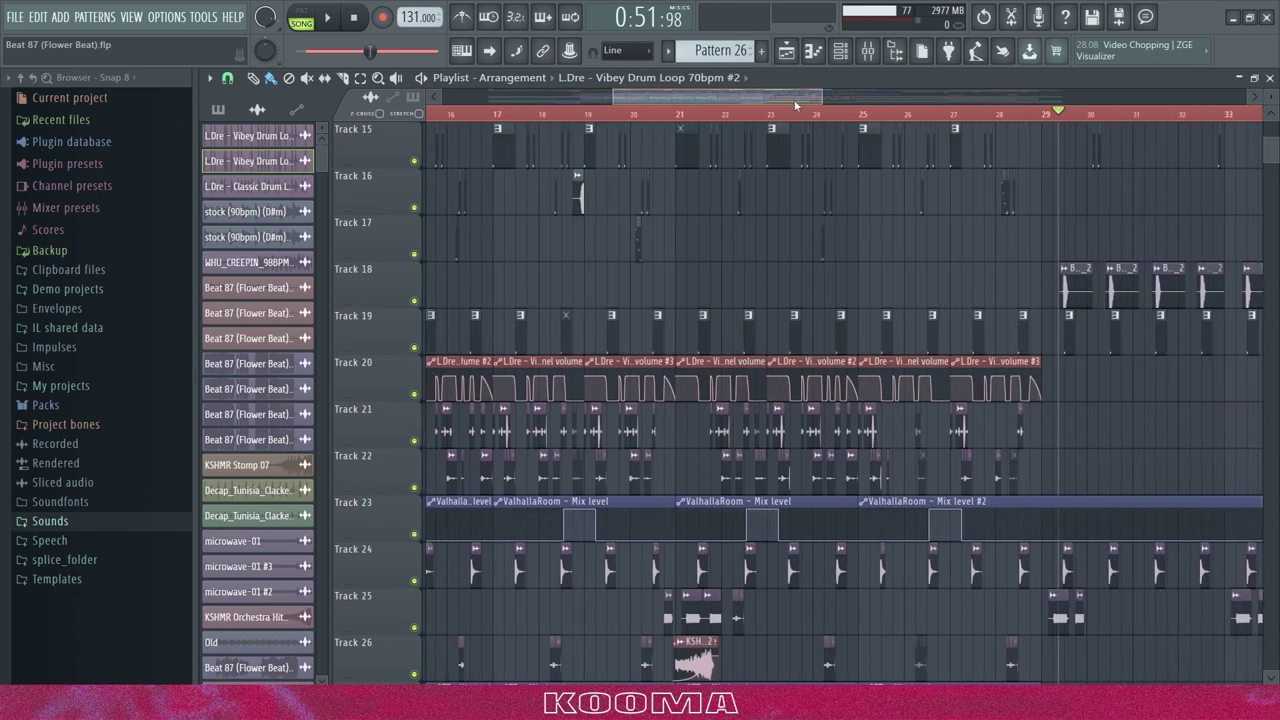
scroll(436, 294, up, 6)
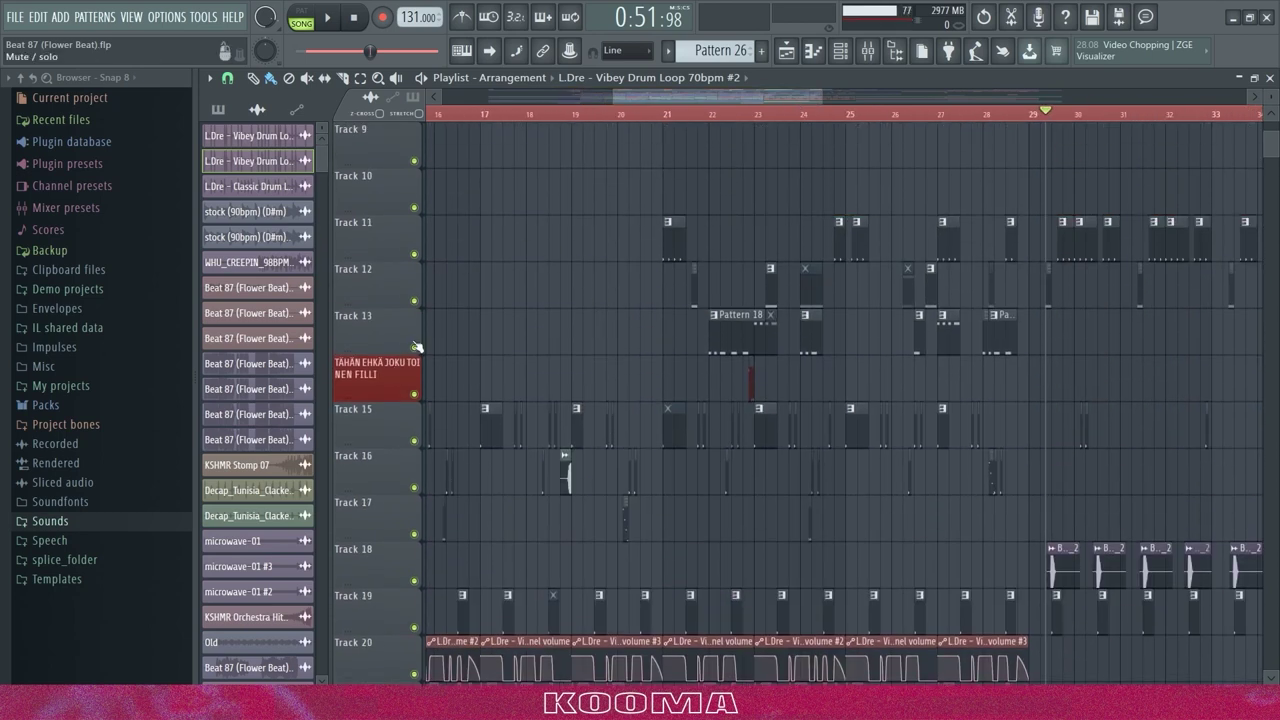
click(690, 112)
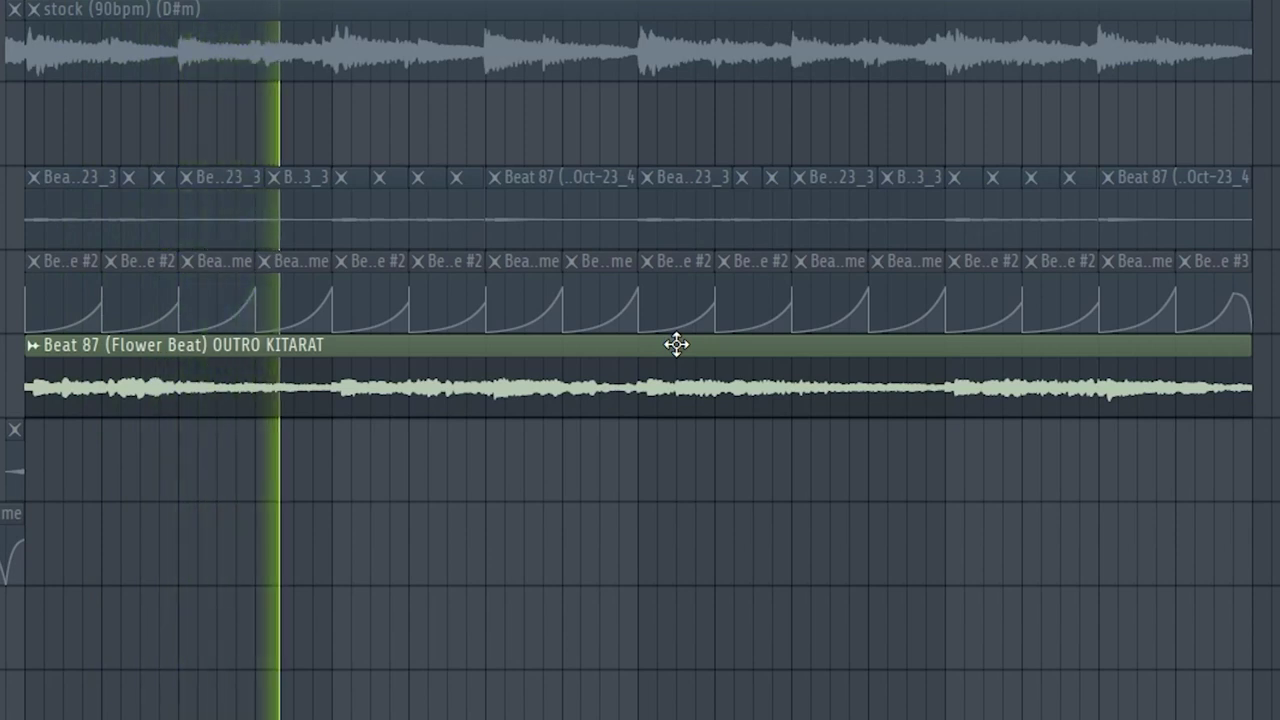
Restart the song's playback and unmute Track 42 in the playlist.
key(space)
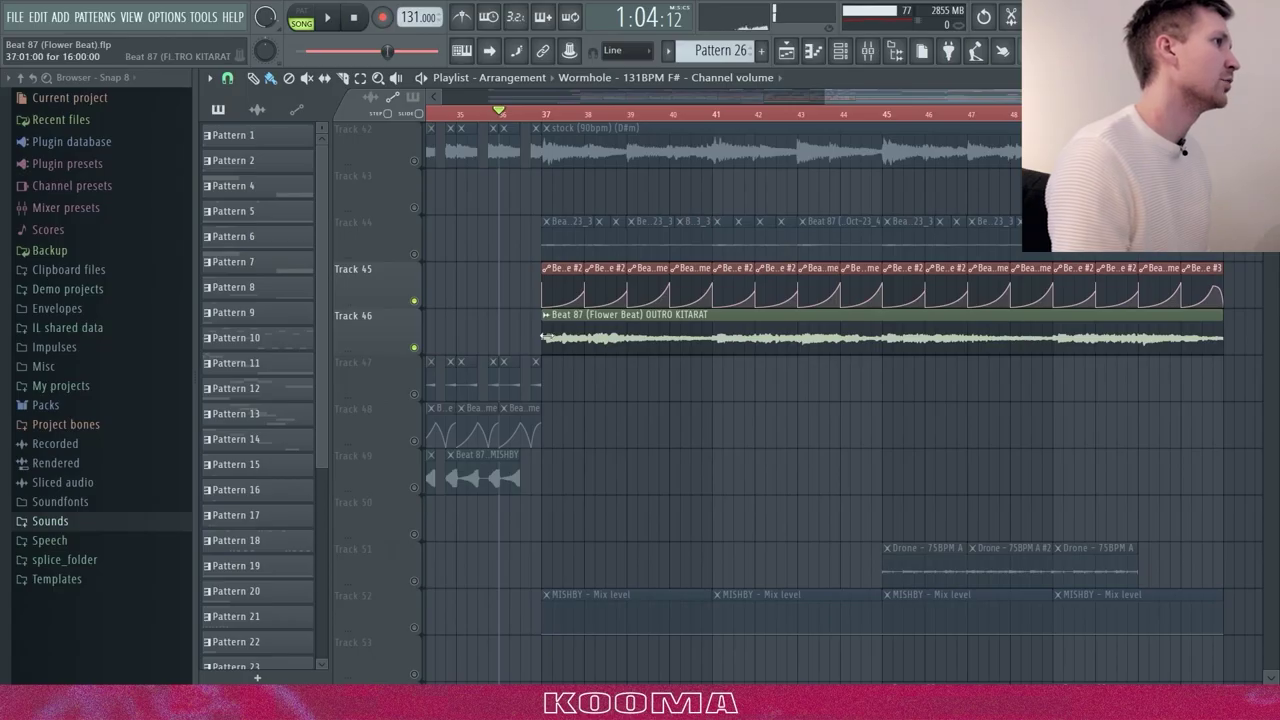
key(space)
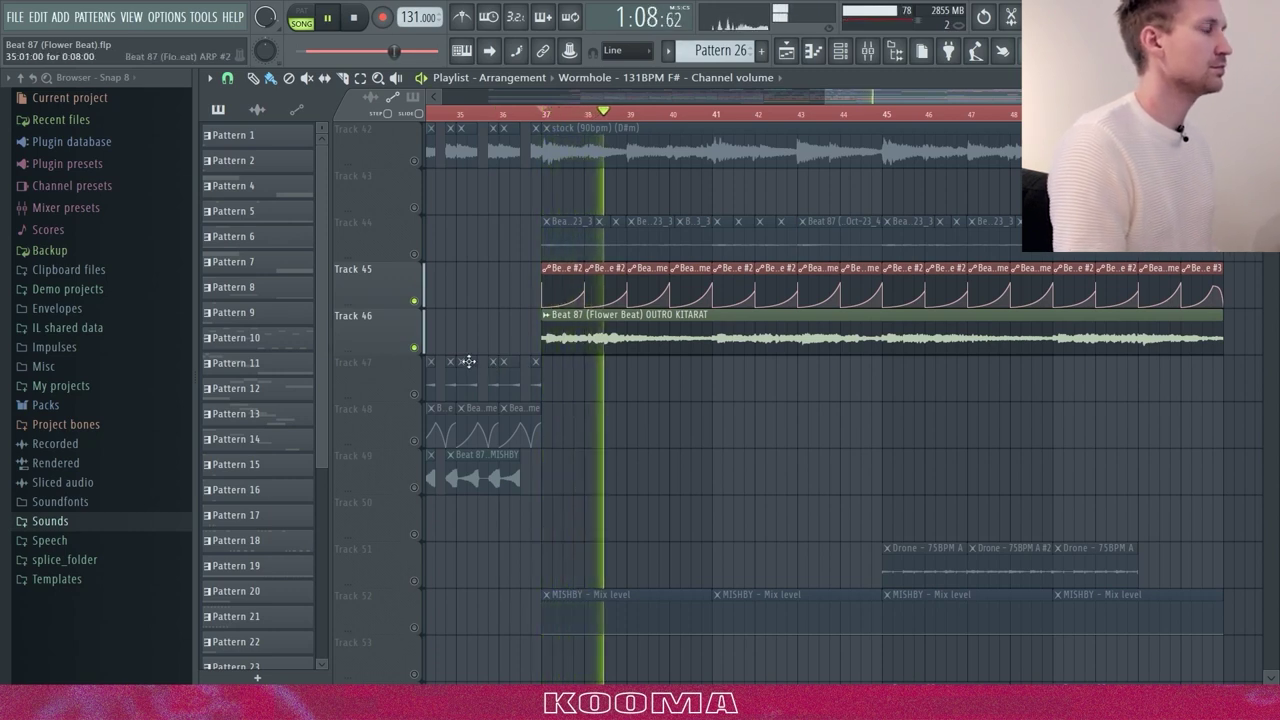
click(415, 161)
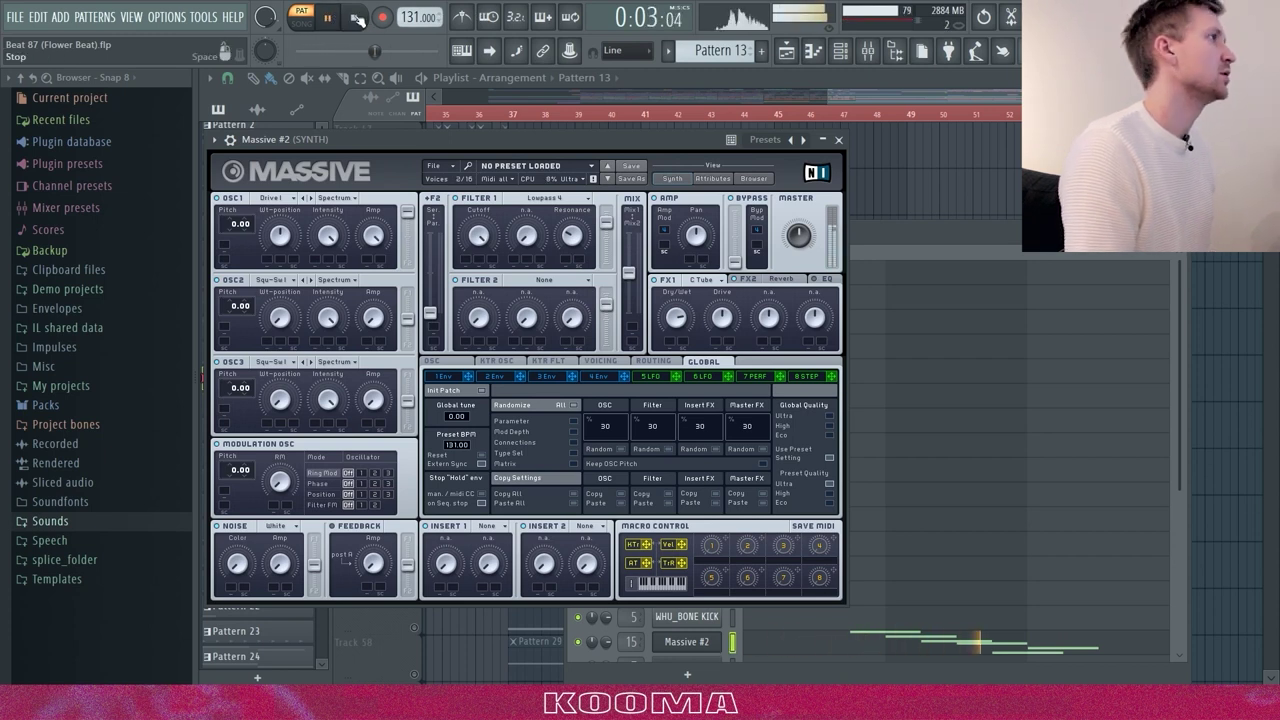
Stop playback and set Massive's second effect slot to Reverb.
click(355, 18)
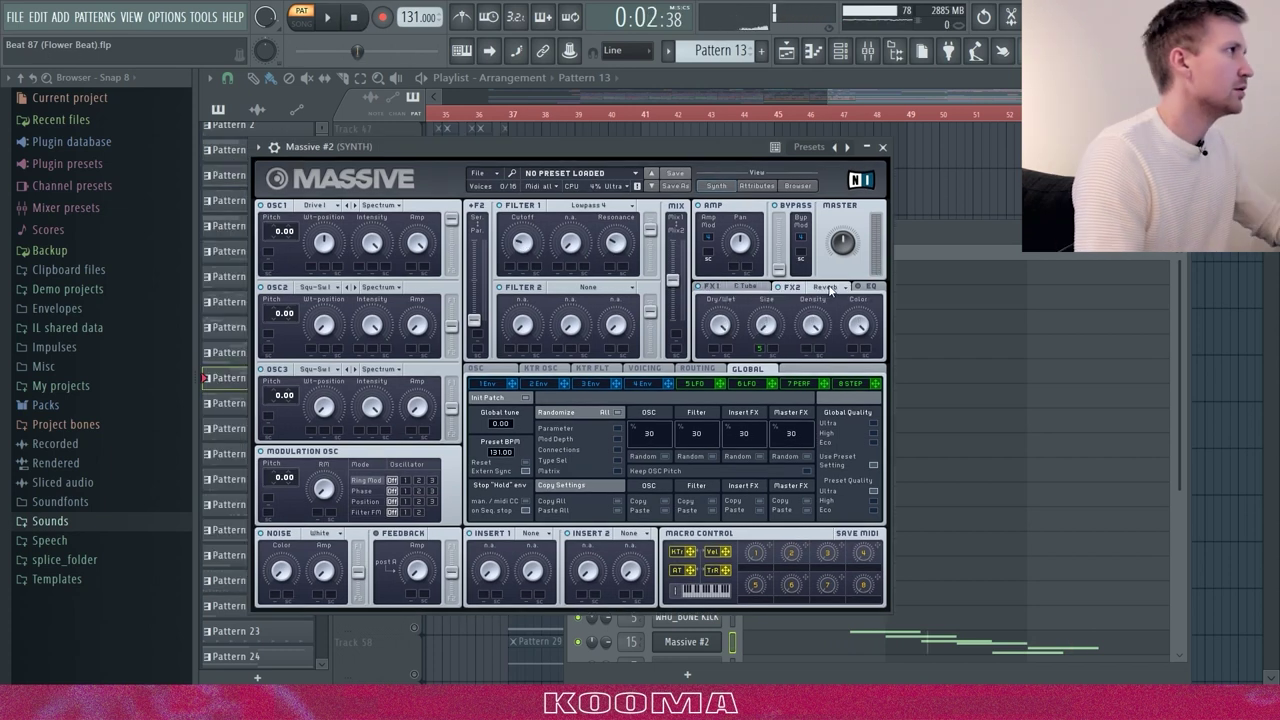
click(828, 288)
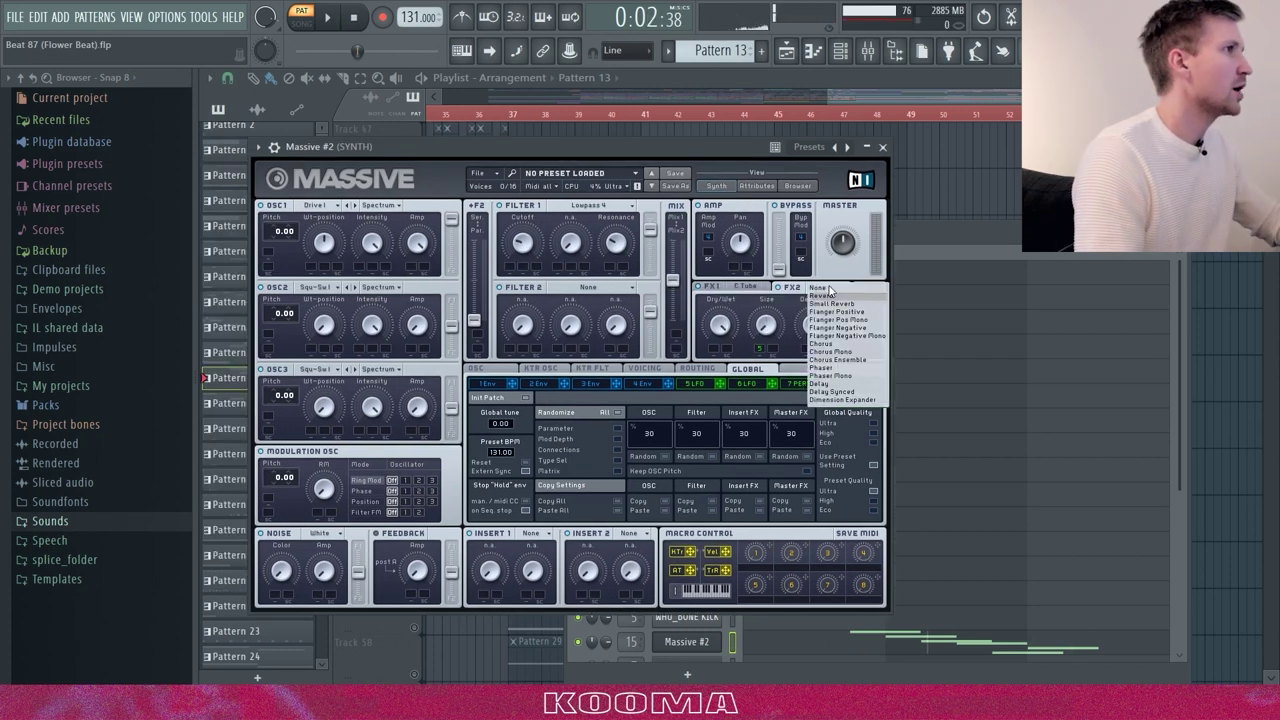
click(798, 294)
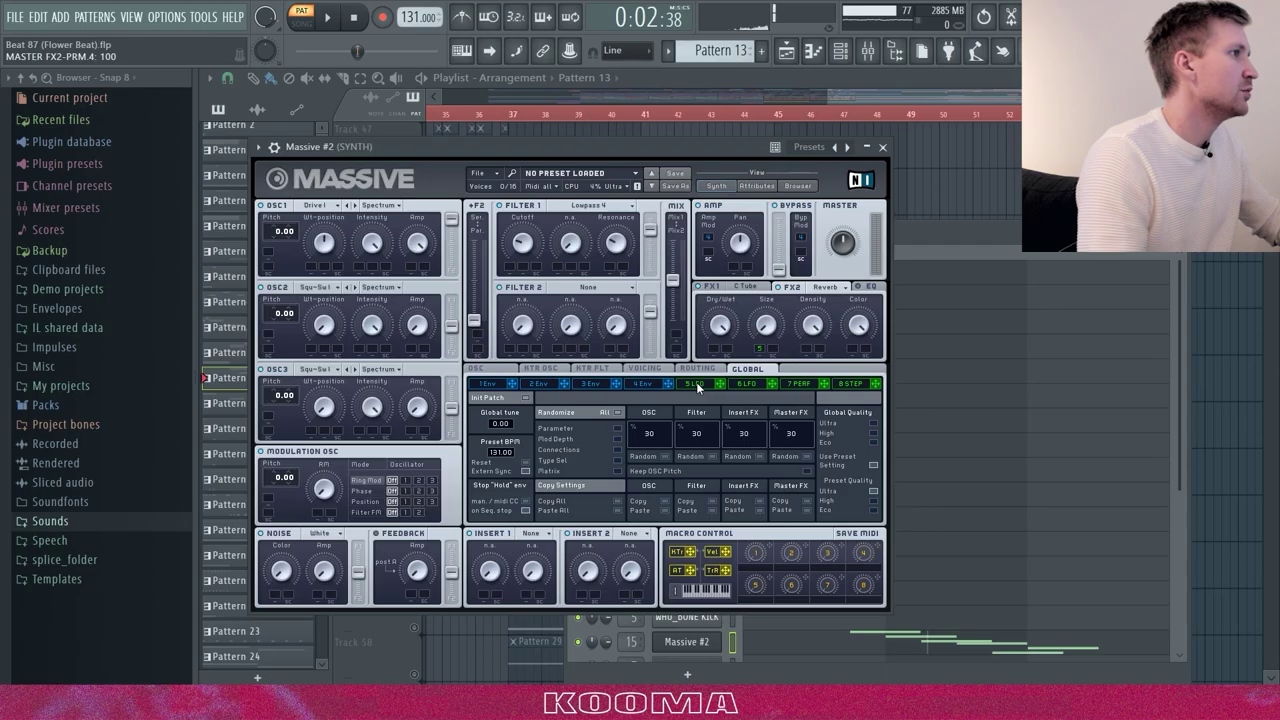
Modulate the Reverb Size with LFO 5, then close the Massive window.
click(696, 383)
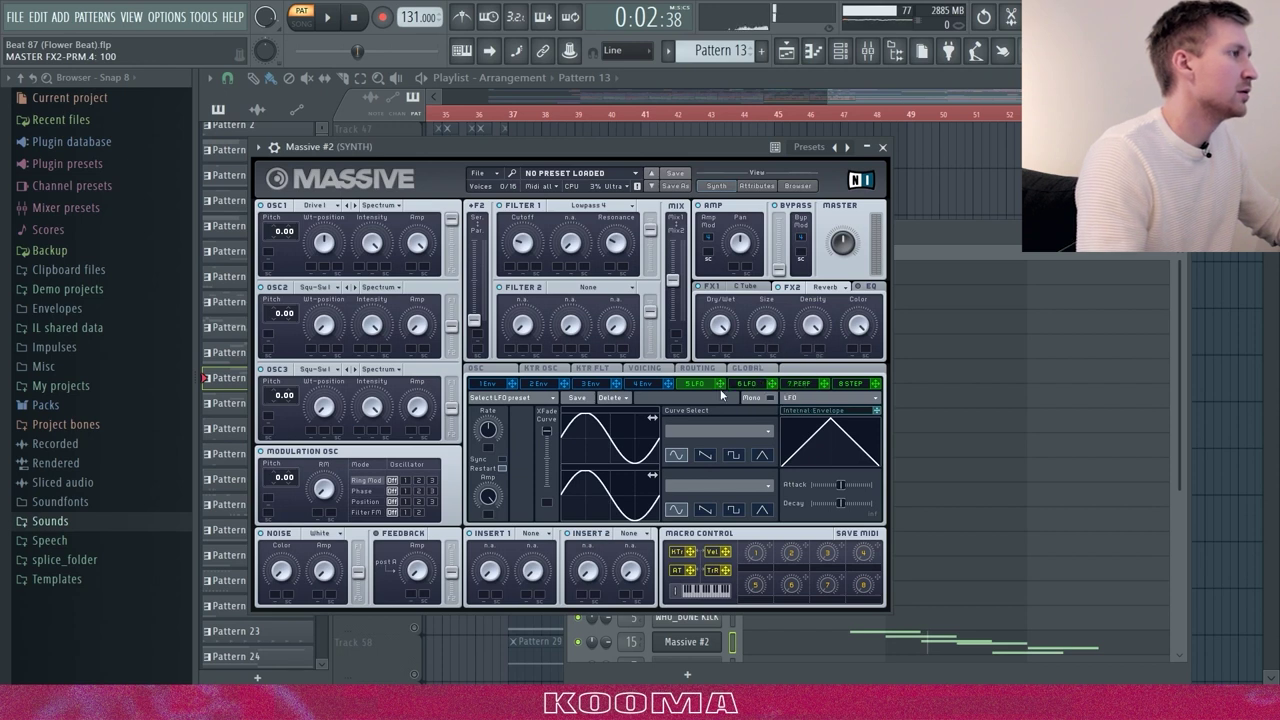
drag(720, 384, 760, 350)
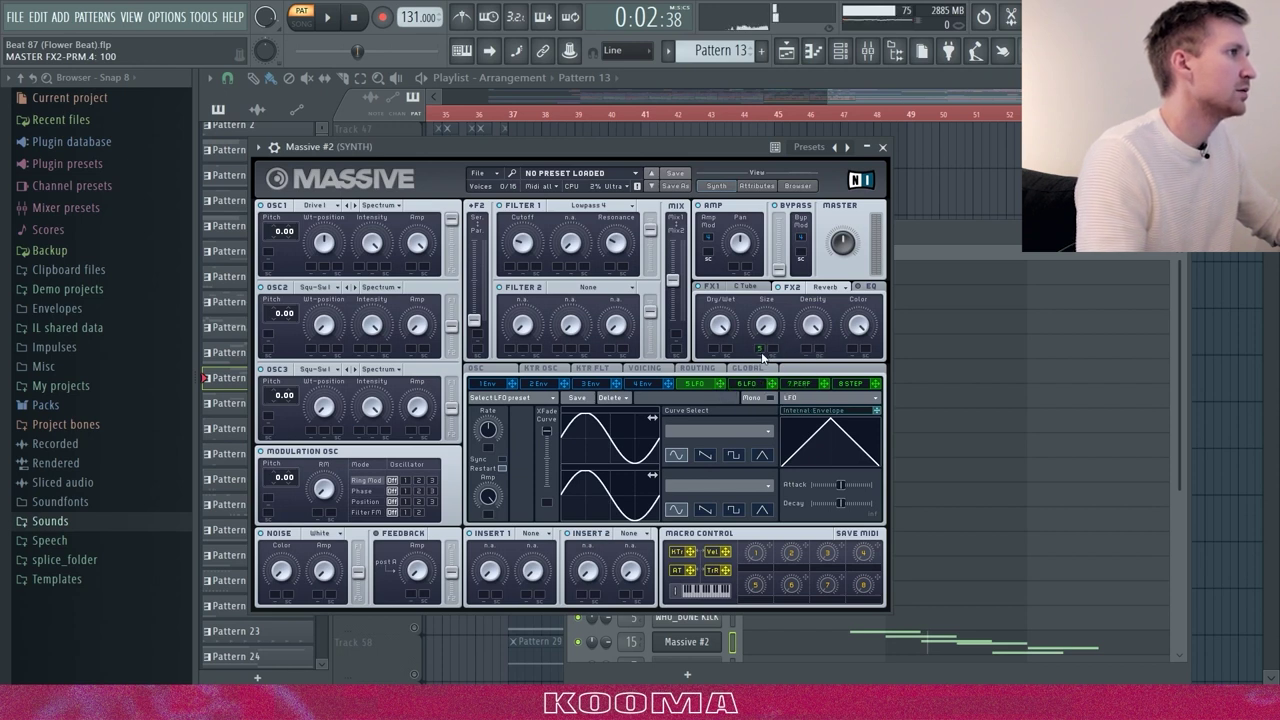
click(884, 147)
click(685, 643)
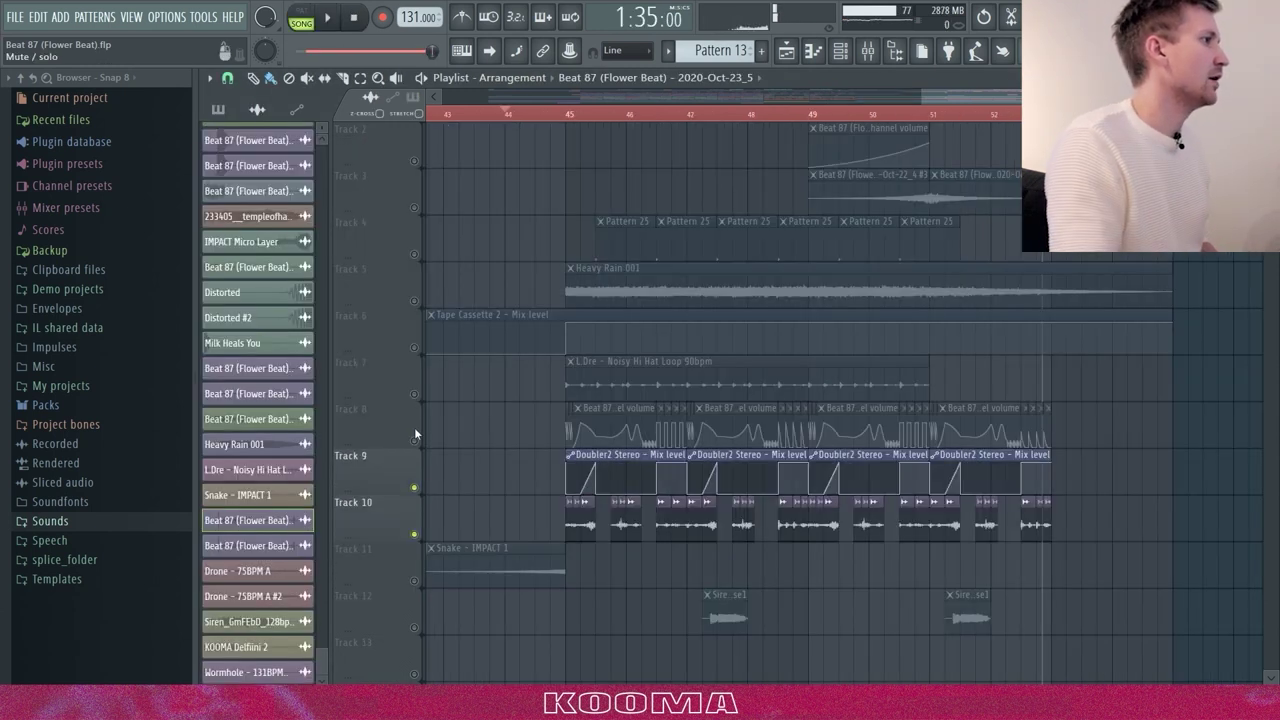
Unmute Track 8 and play the song from bar 45.
click(414, 441)
key(space)
click(572, 113)
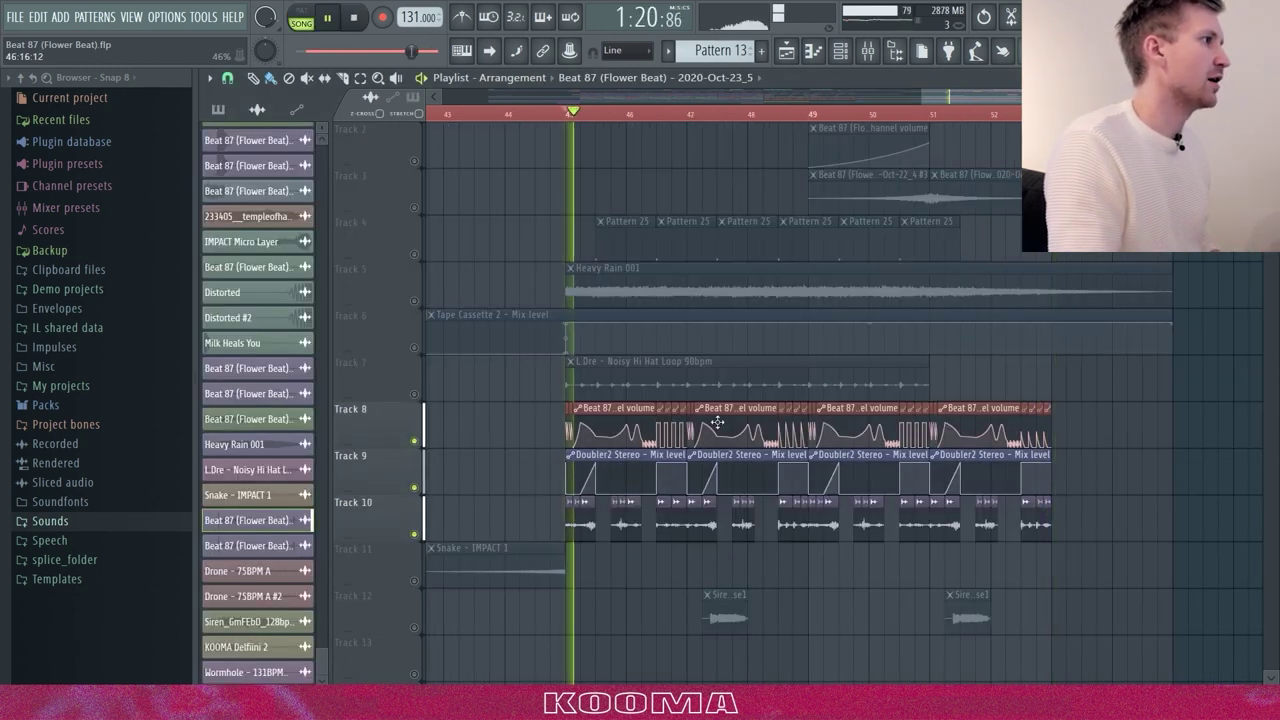
Check the mixer insert's Doubler2 Stereo effect, close it and the mixer, then pause.
click(868, 50)
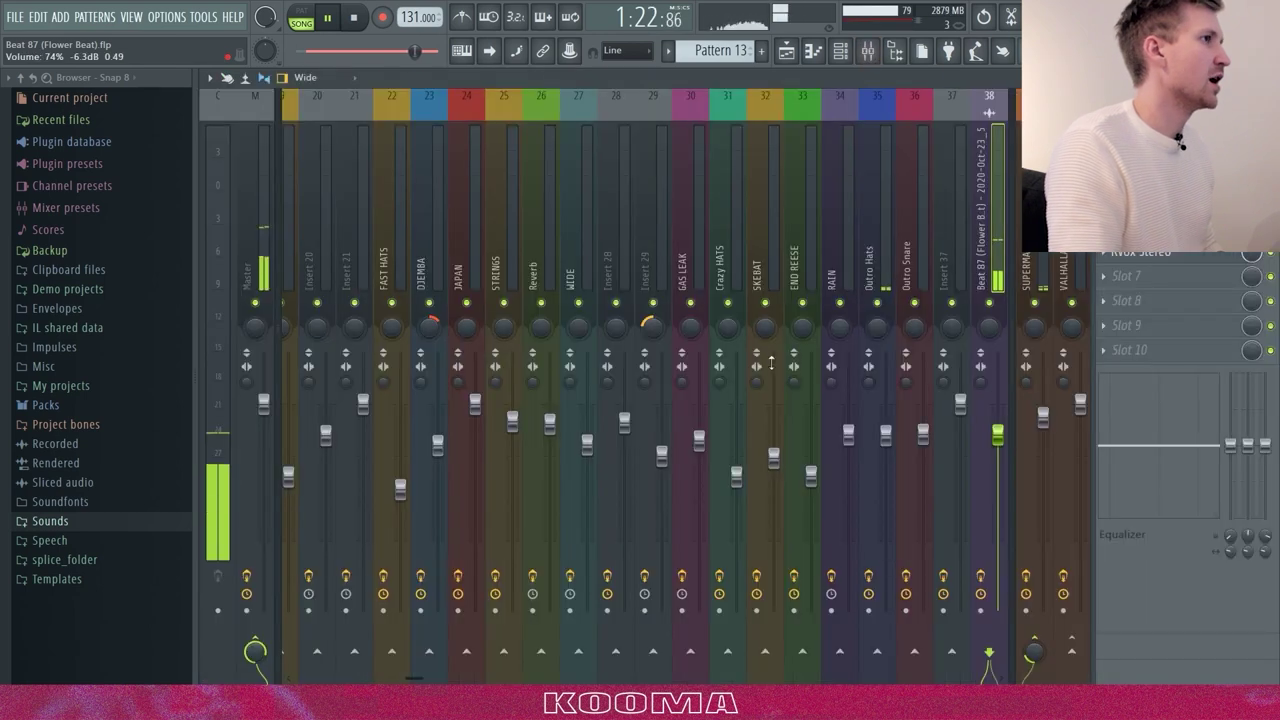
click(1140, 202)
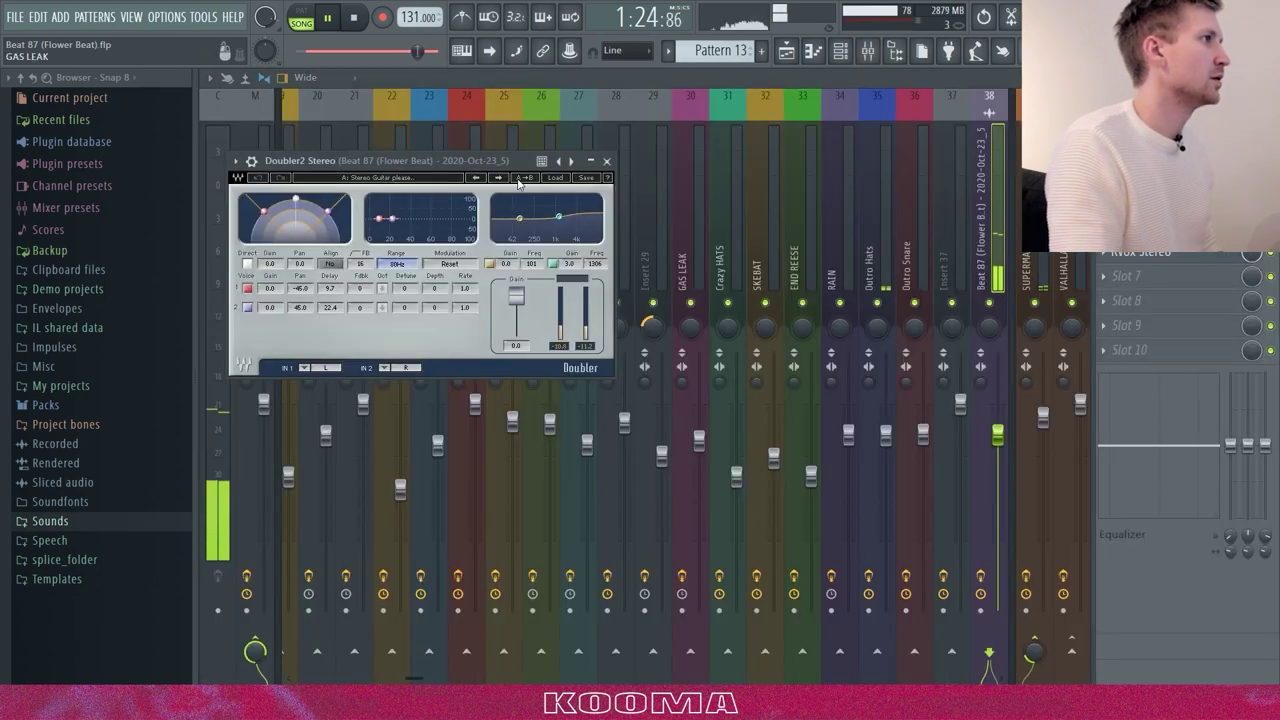
click(607, 161)
key(F9)
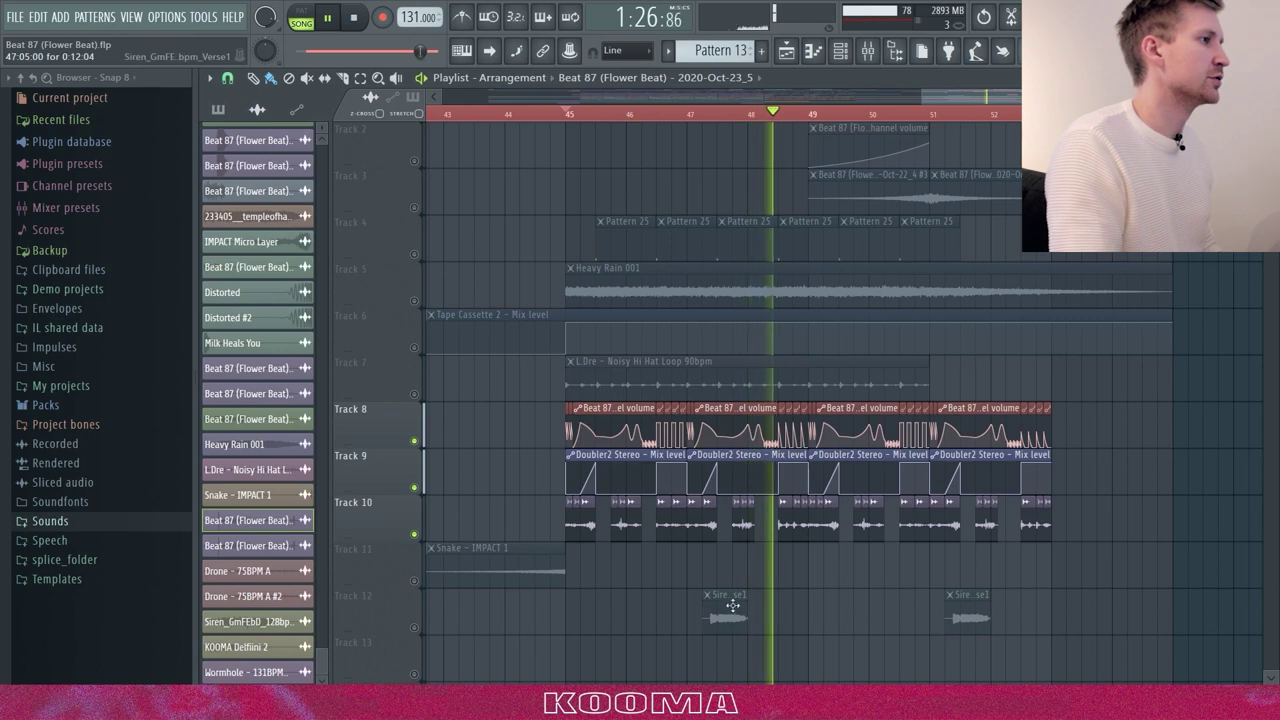
click(337, 18)
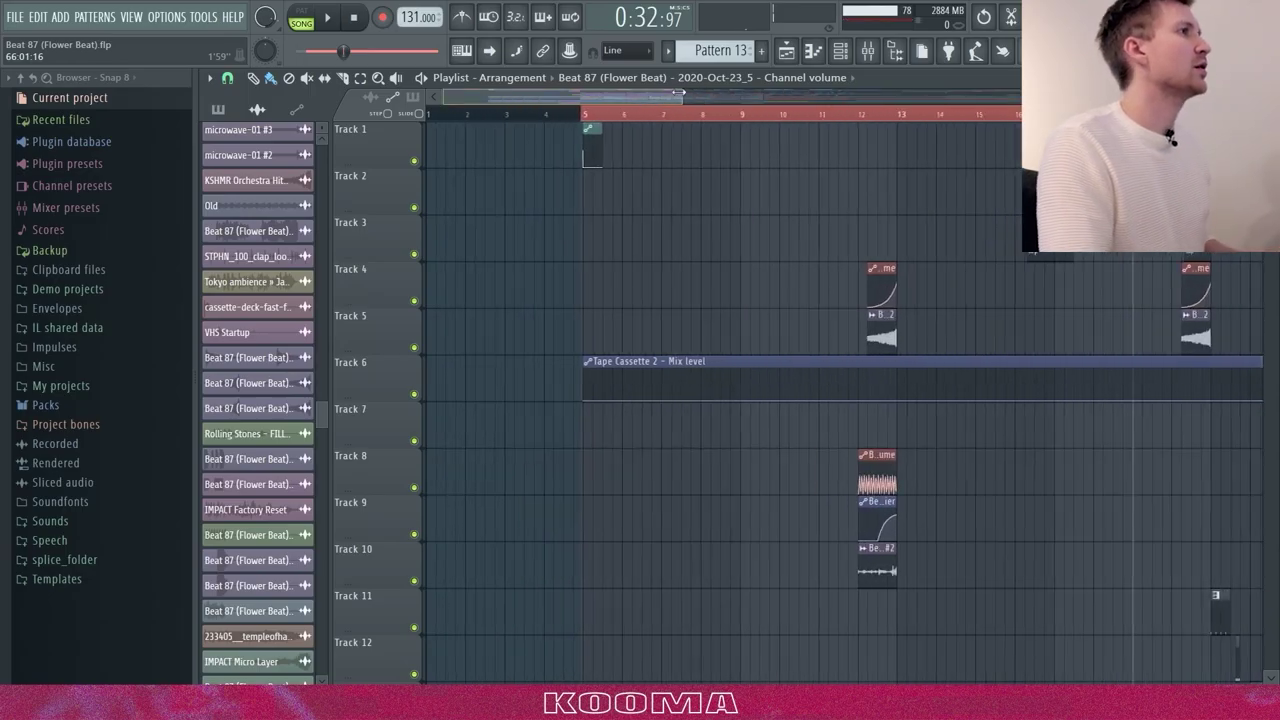
Solo tracks 3 to 5 and start playing the song.
drag(600, 97, 744, 97)
ctrl+click(421, 257)
key(space)
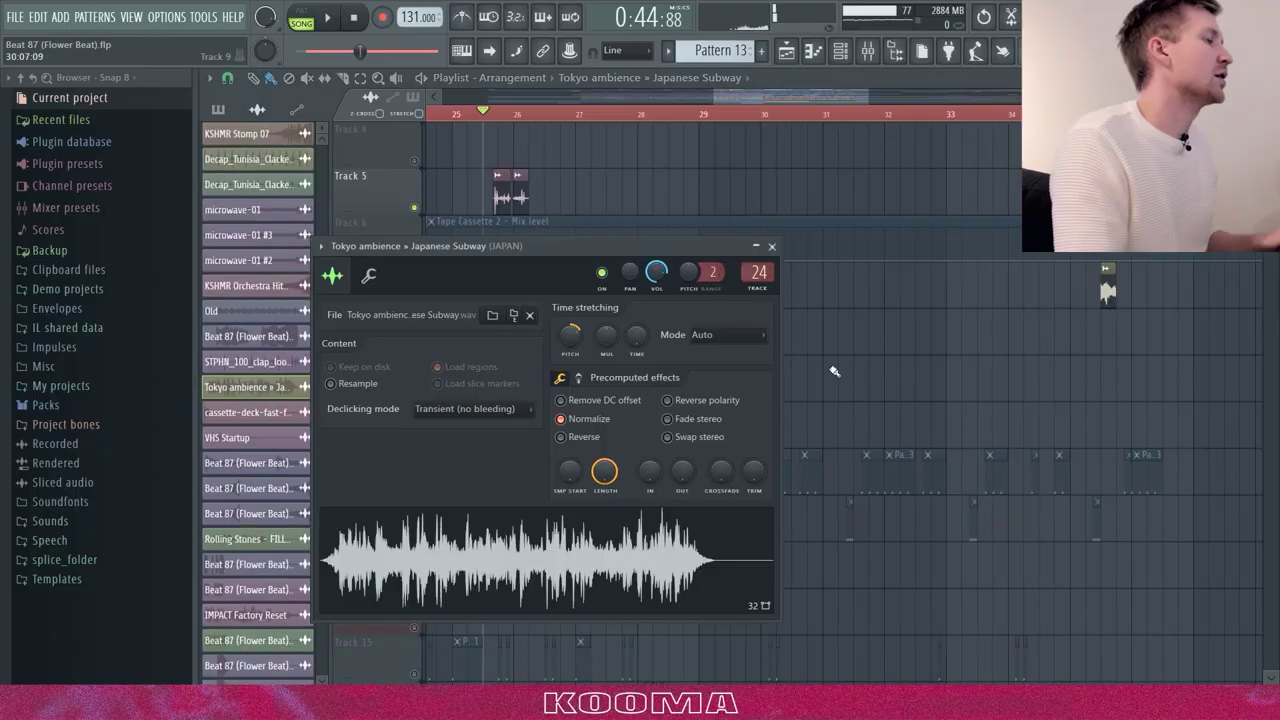
Close the Tokyo ambience settings and inspect the VHS Startup sample's settings, rewinding to 0:07:21.
click(772, 246)
double_click(548, 590)
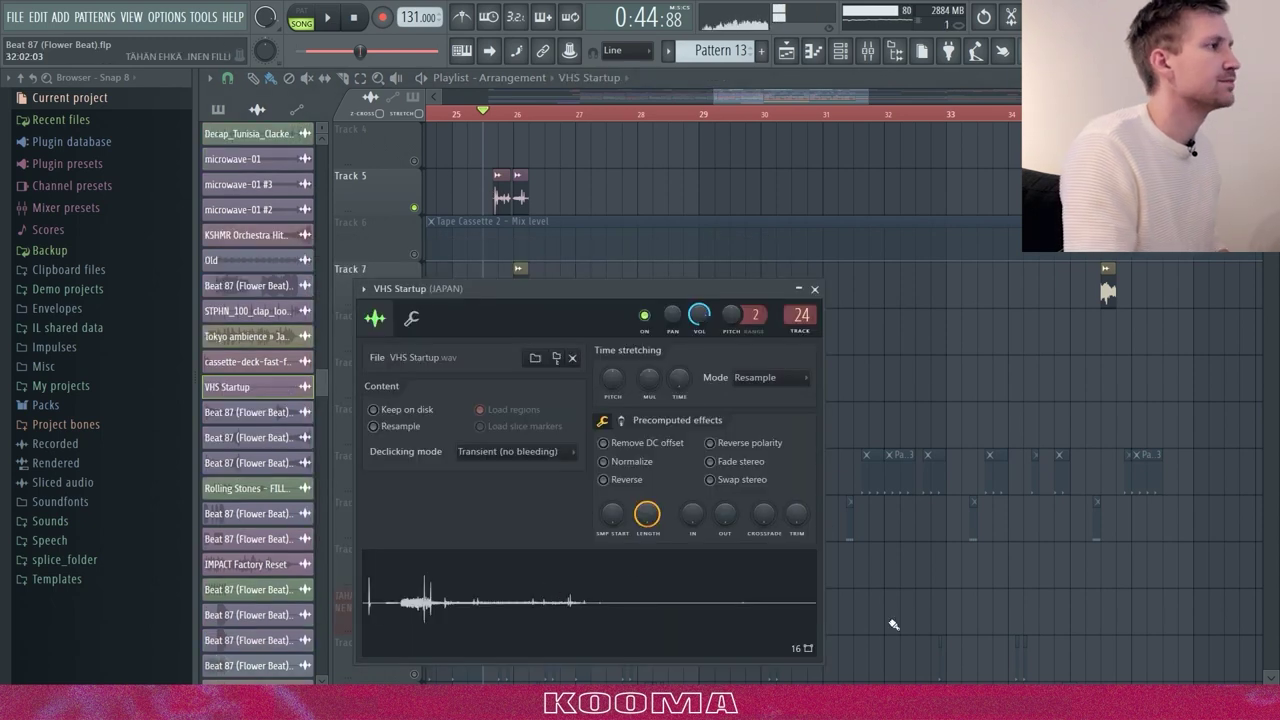
click(814, 289)
click(355, 20)
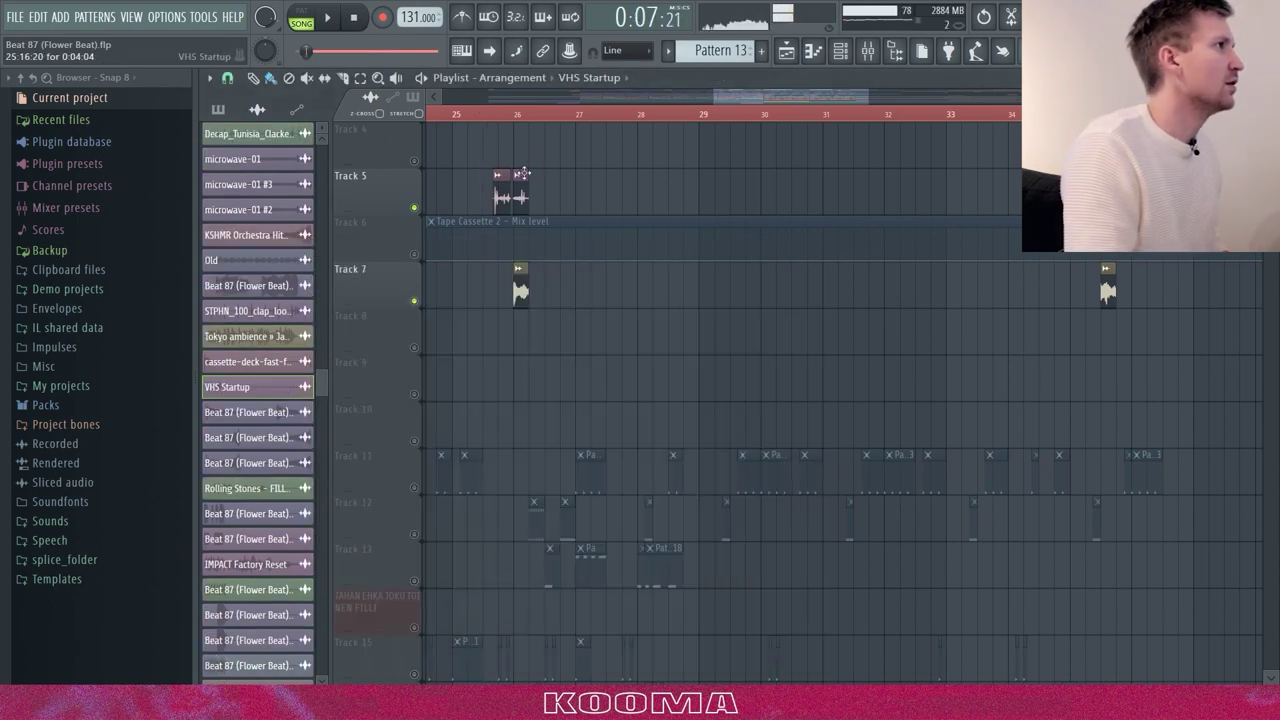
double_click(508, 196)
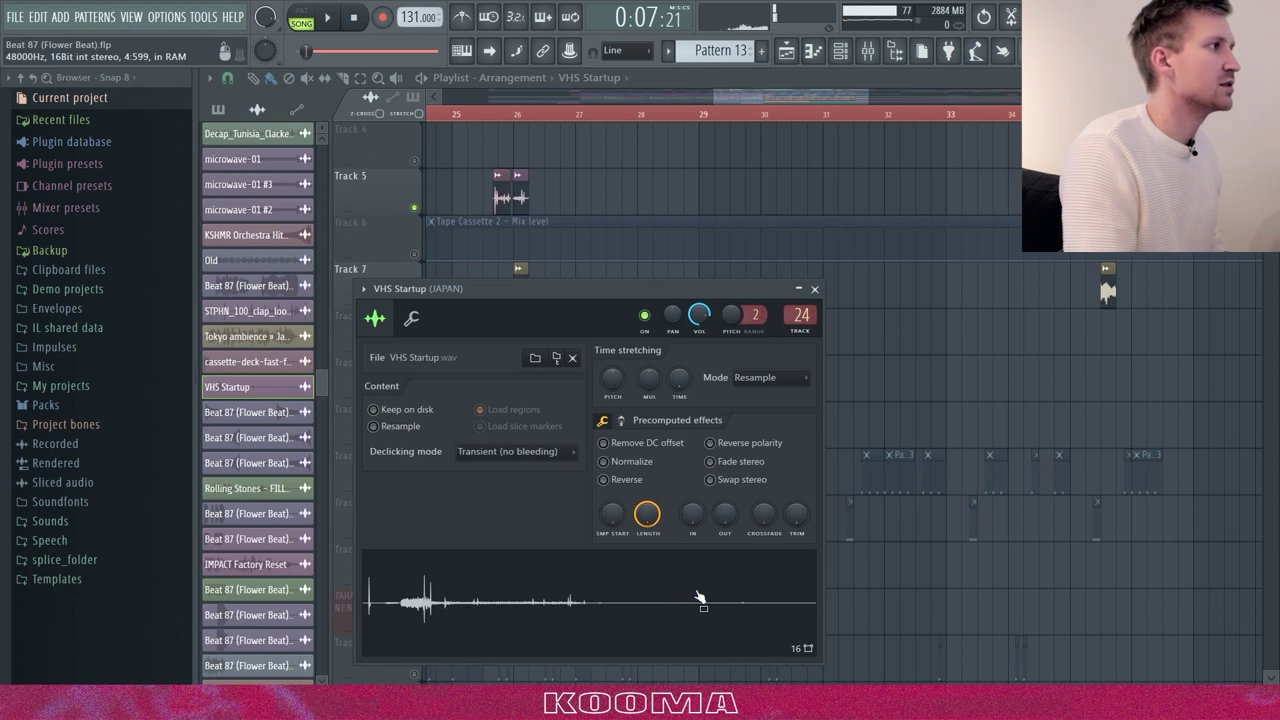
click(815, 289)
Zoom in on bars 25 to 27, check the Tokyo ambience sample, and play from bar 25.
drag(858, 104, 762, 104)
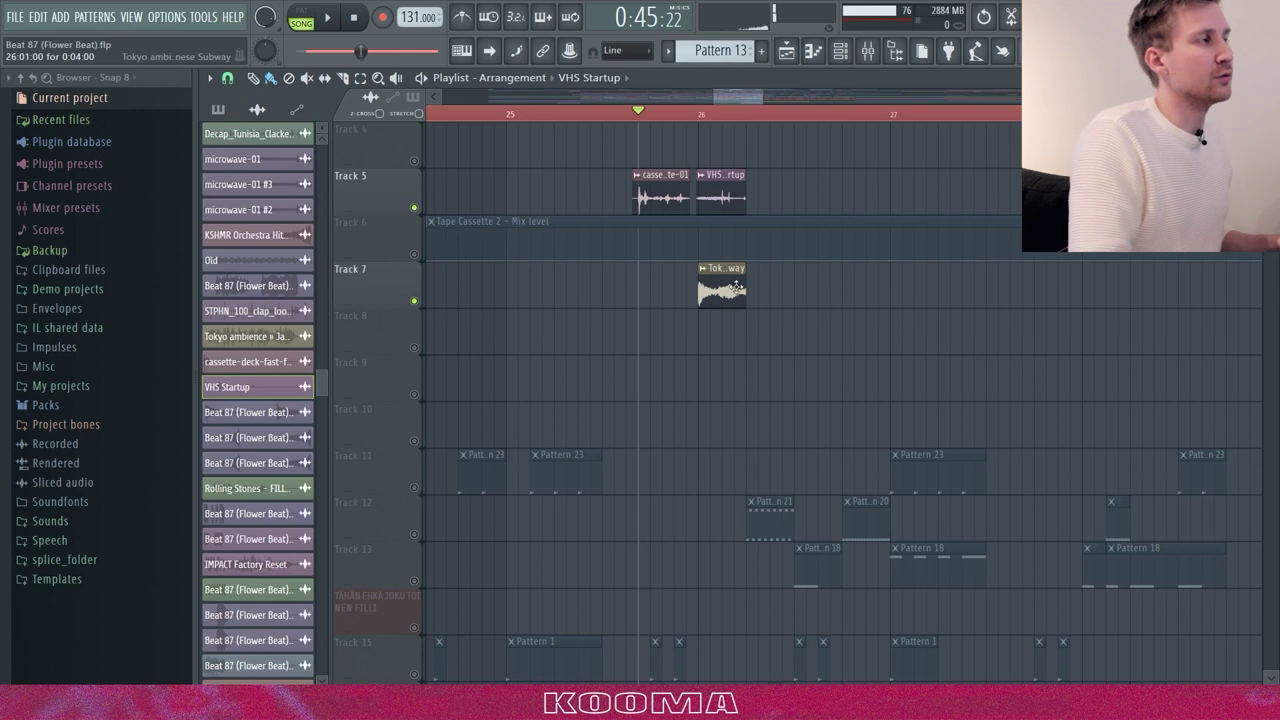
double_click(736, 288)
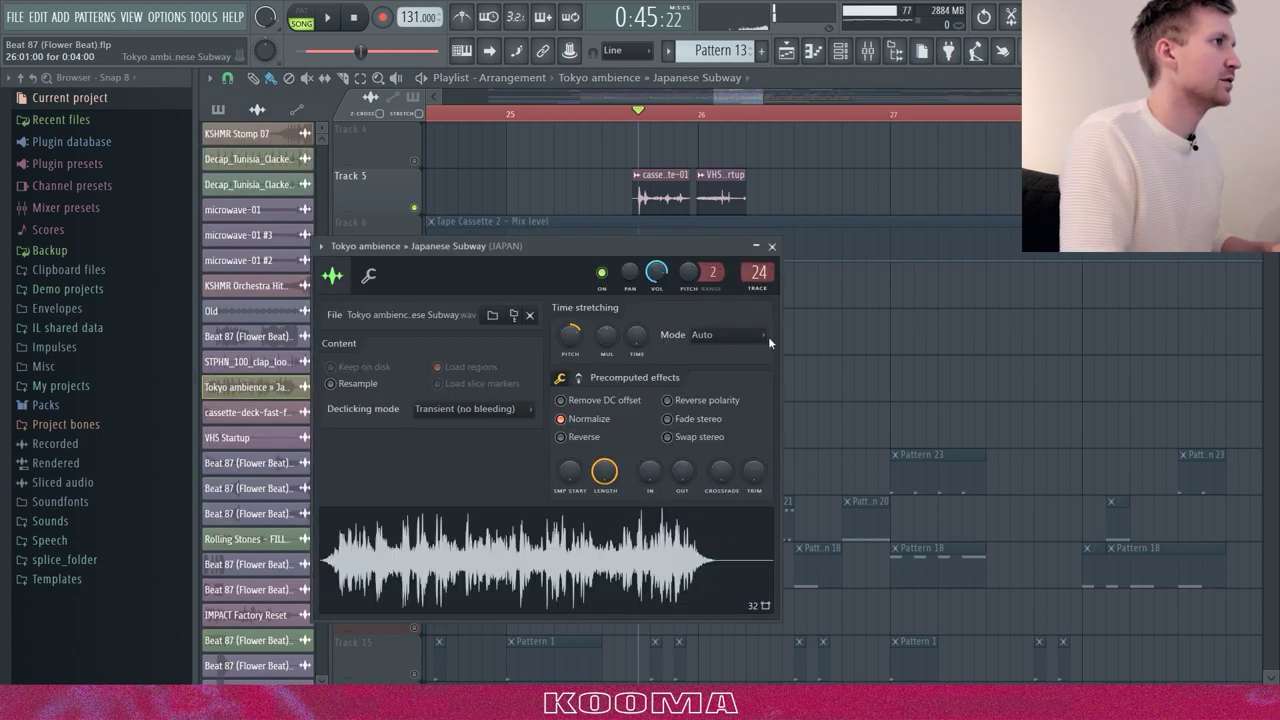
click(772, 247)
click(330, 18)
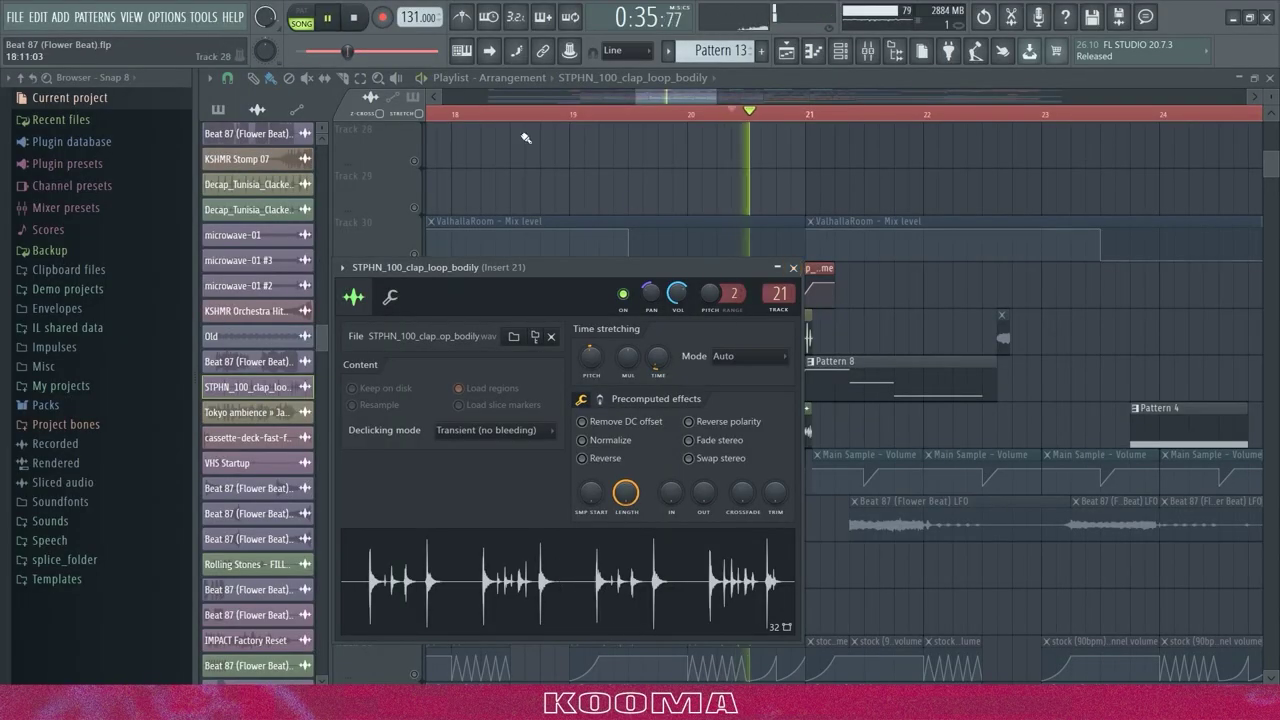
Close the clap loop settings and inspect the clacker loop's channel settings.
click(794, 268)
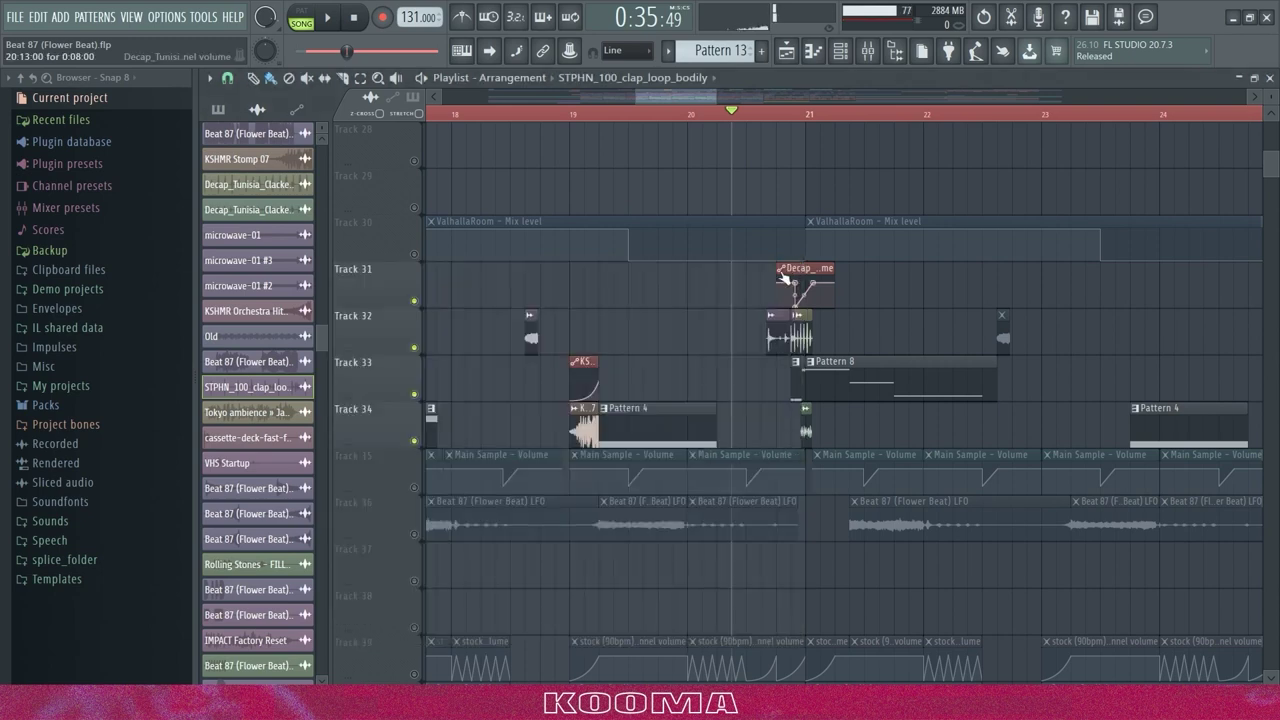
double_click(794, 322)
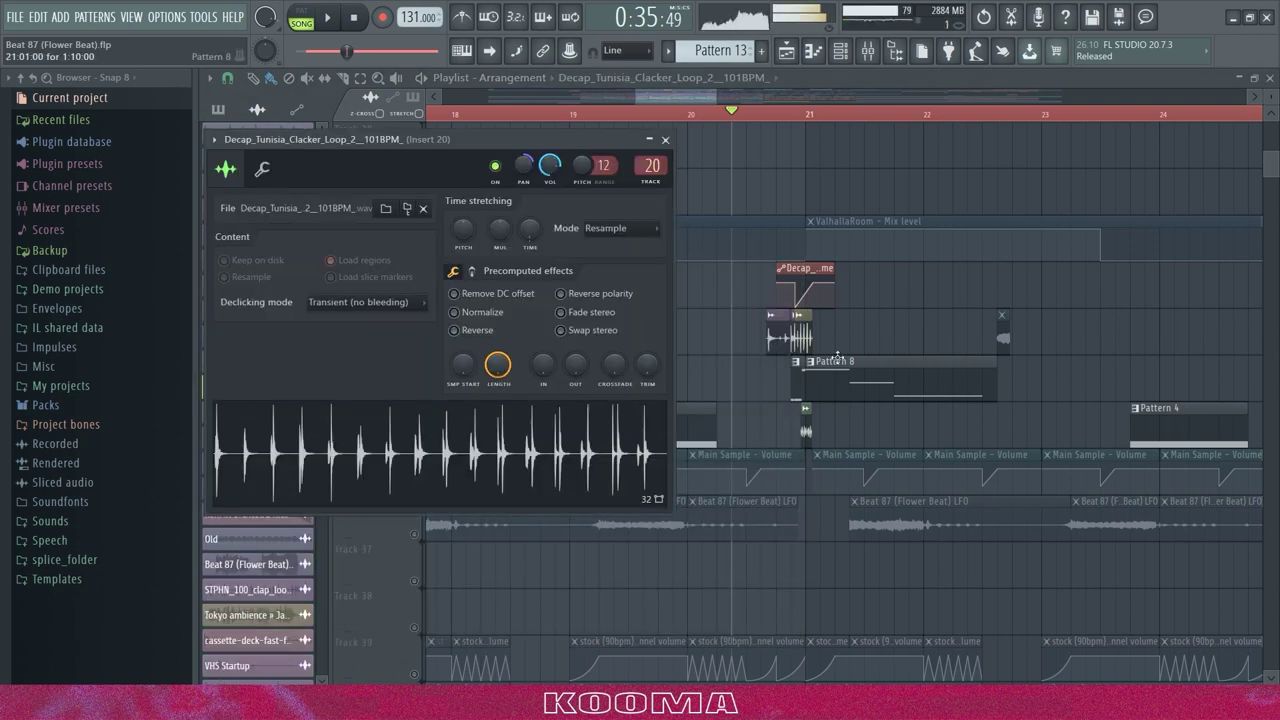
click(666, 140)
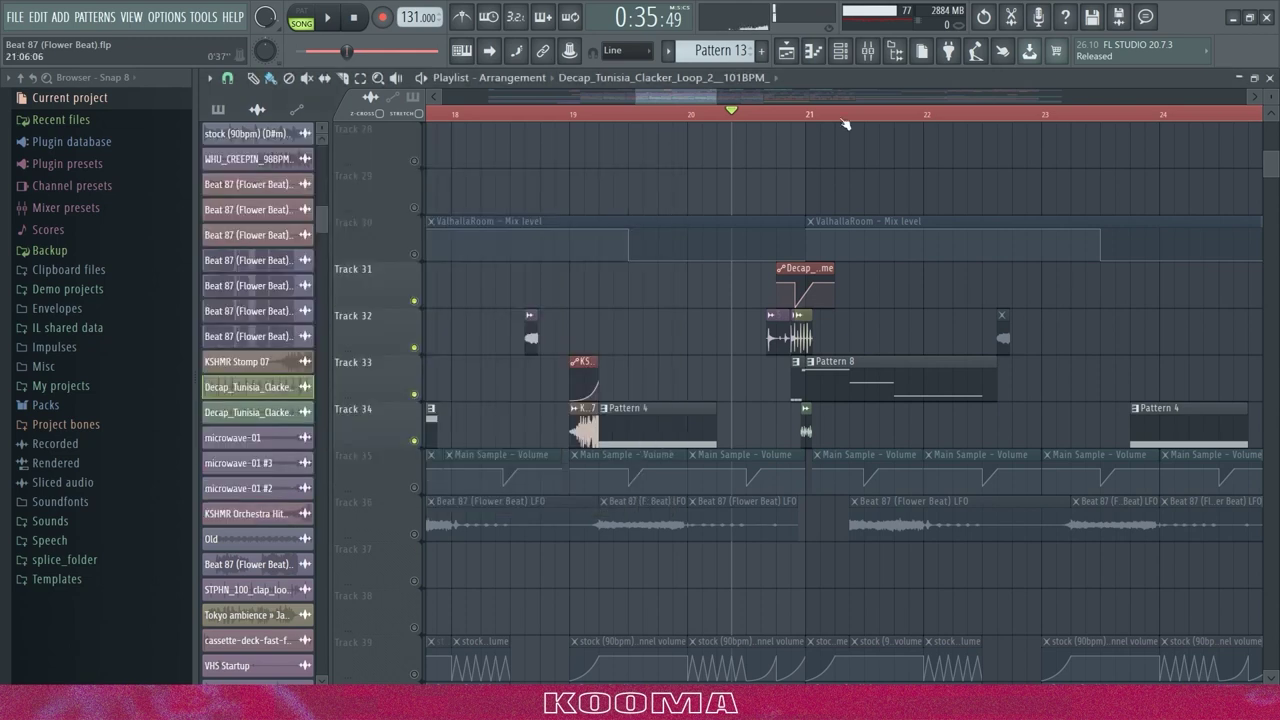
scroll(727, 103, up, 5)
scroll(727, 103, down, 2)
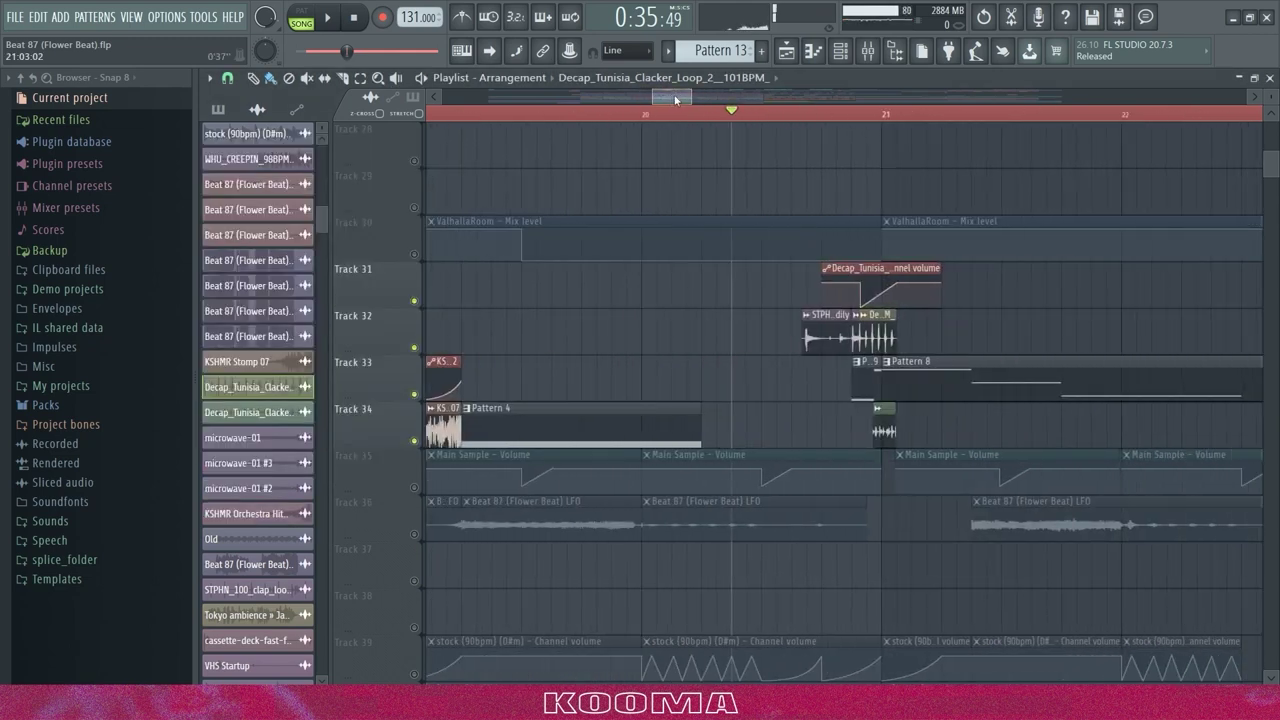
double_click(727, 430)
click(708, 184)
Solo Track 34, play the arrangement from bar 21, then stop.
right_click(410, 443)
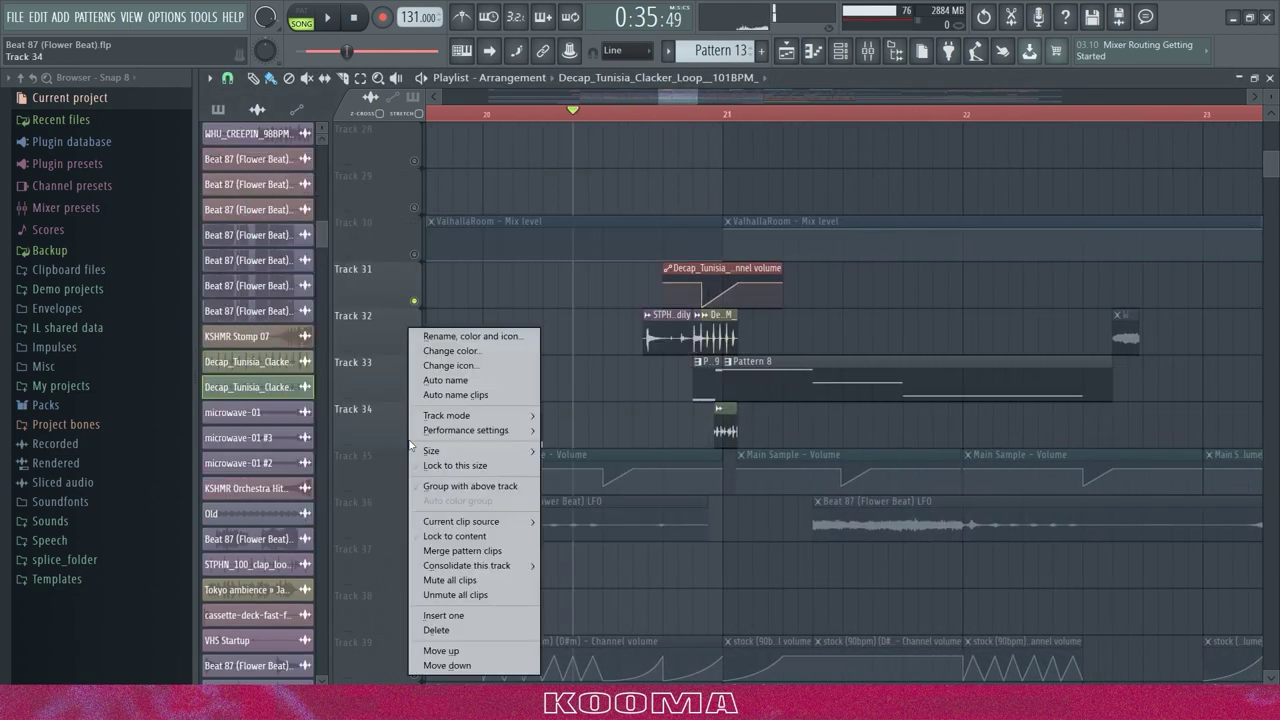
right_click(416, 442)
key(space)
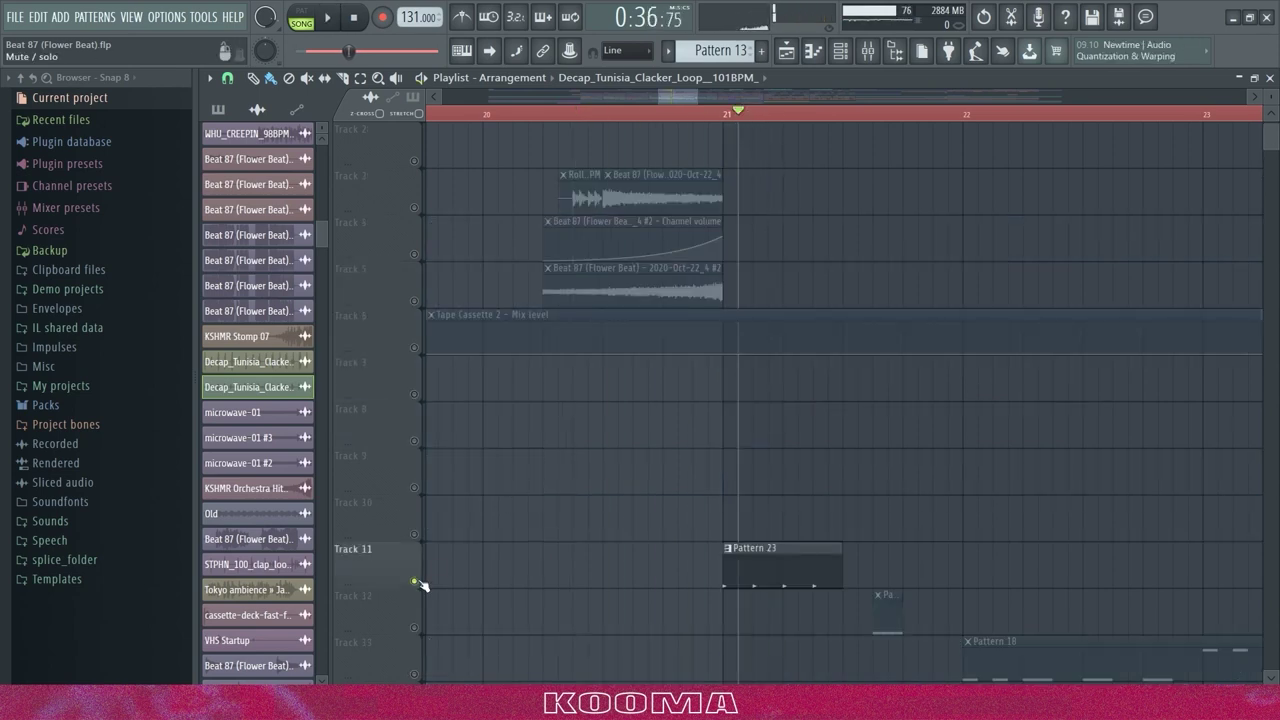
key(space)
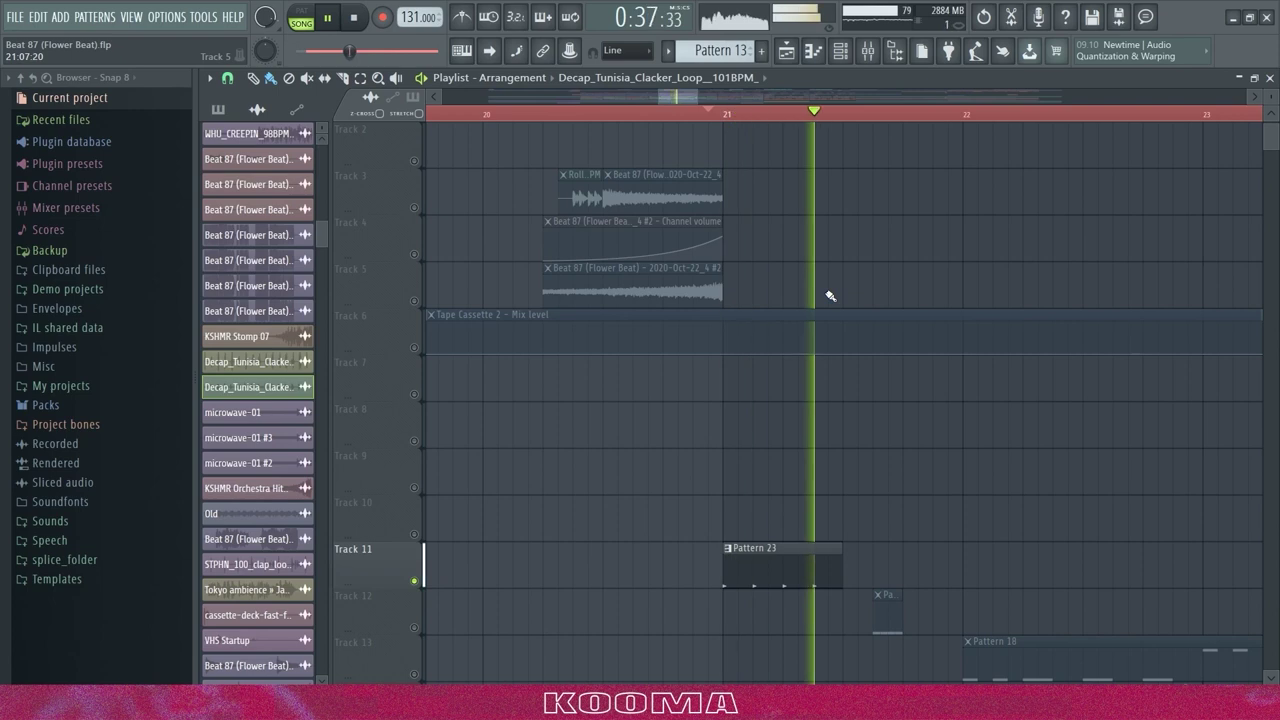
key(space)
scroll(666, 220, down, 10)
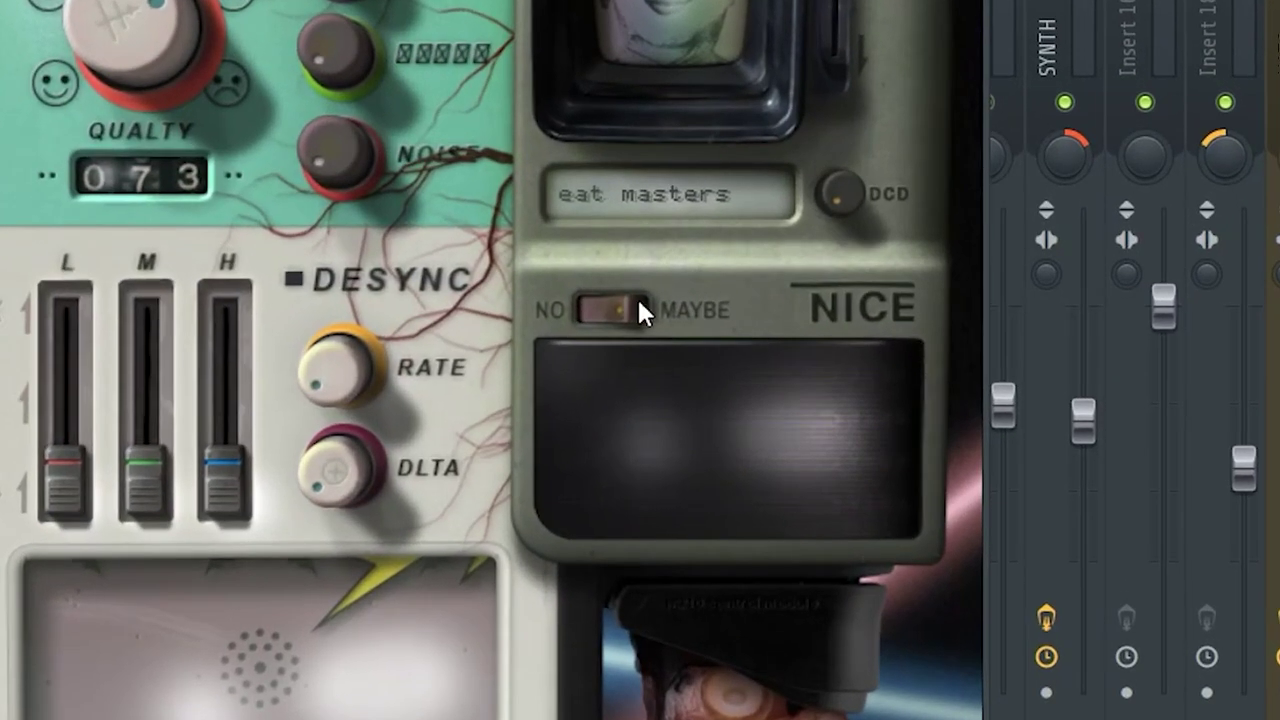
Enable MISHBY's NICE glitching, raise LNGTH to 0117, record in Edison, and send it to the playlist.
click(624, 370)
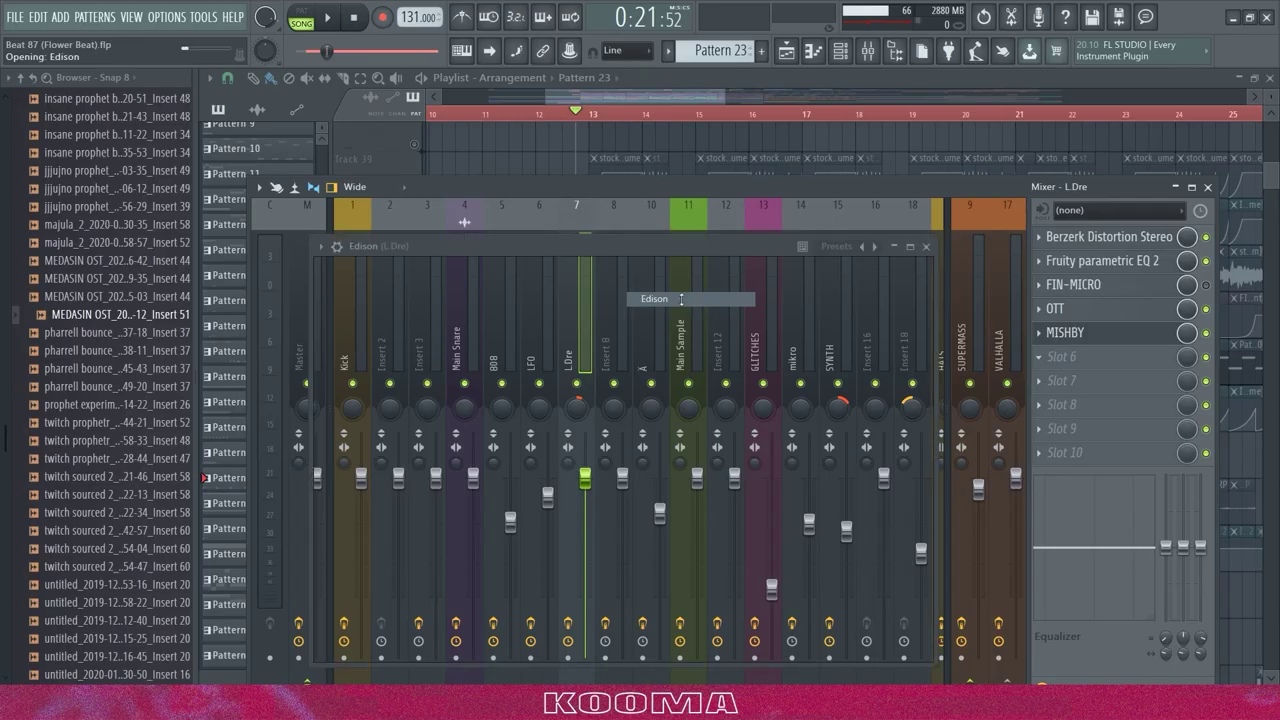
key(ctrl+e)
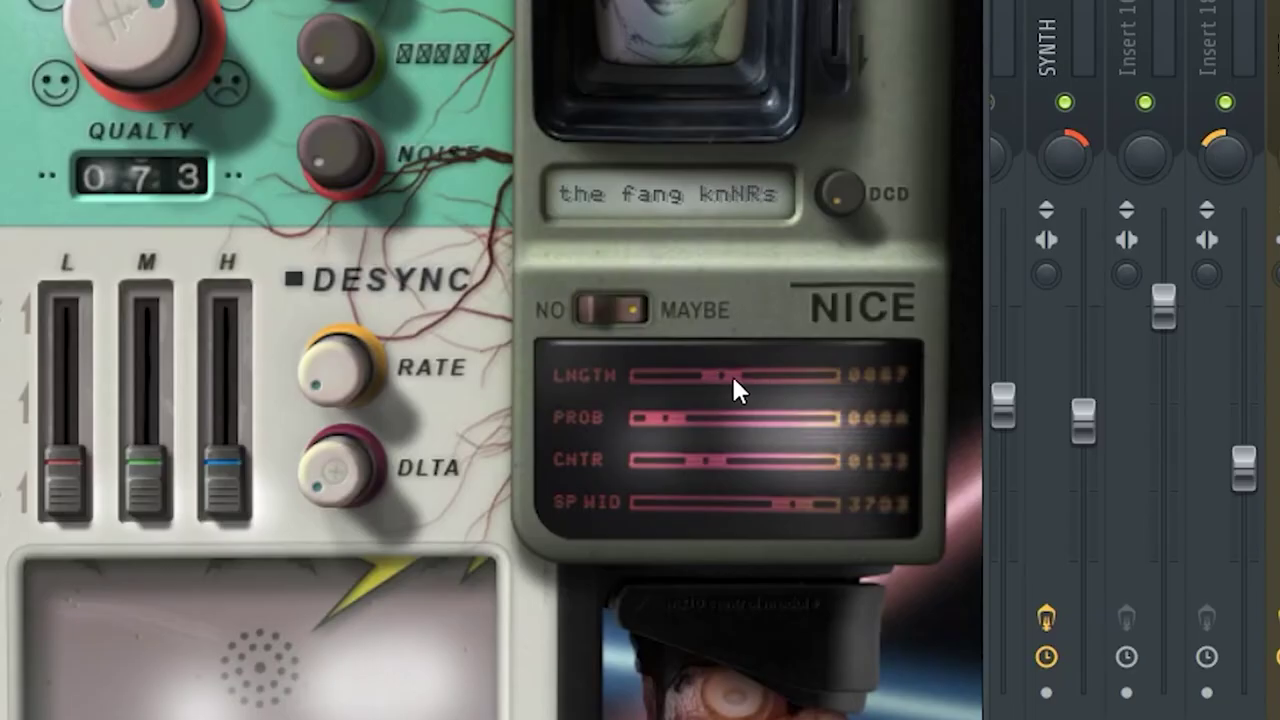
drag(688, 376, 803, 462)
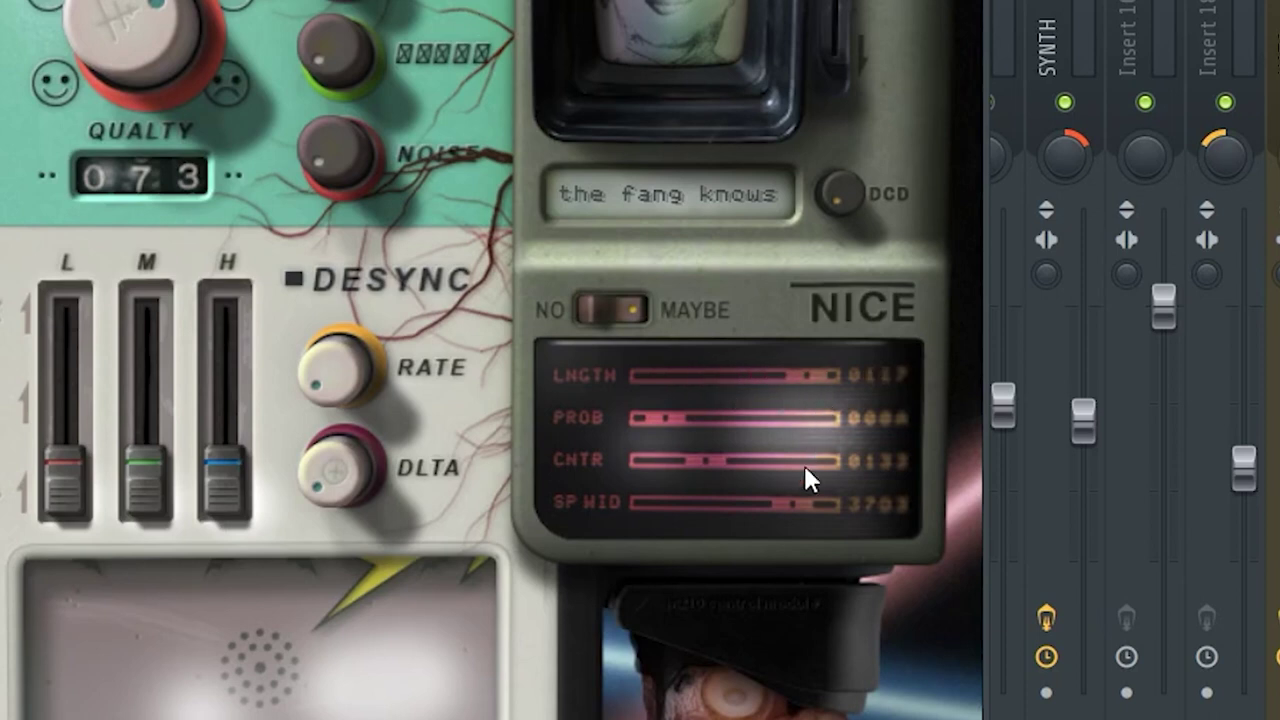
click(830, 507)
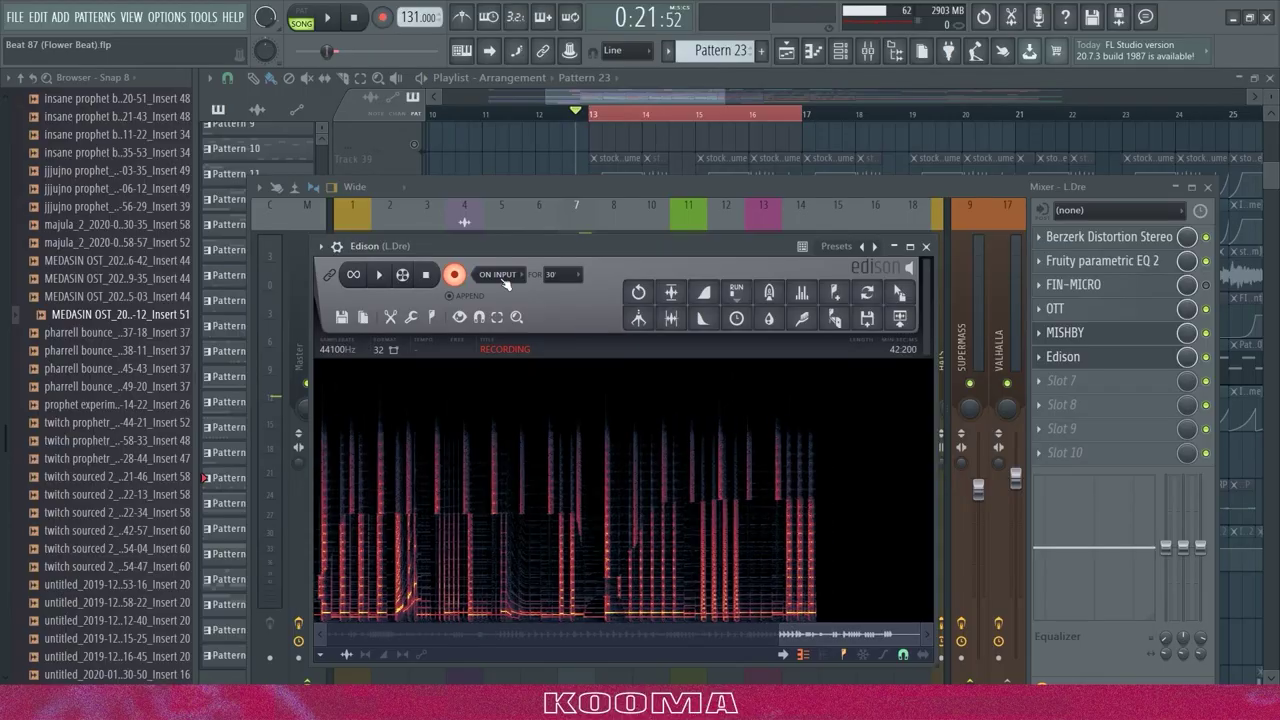
click(427, 275)
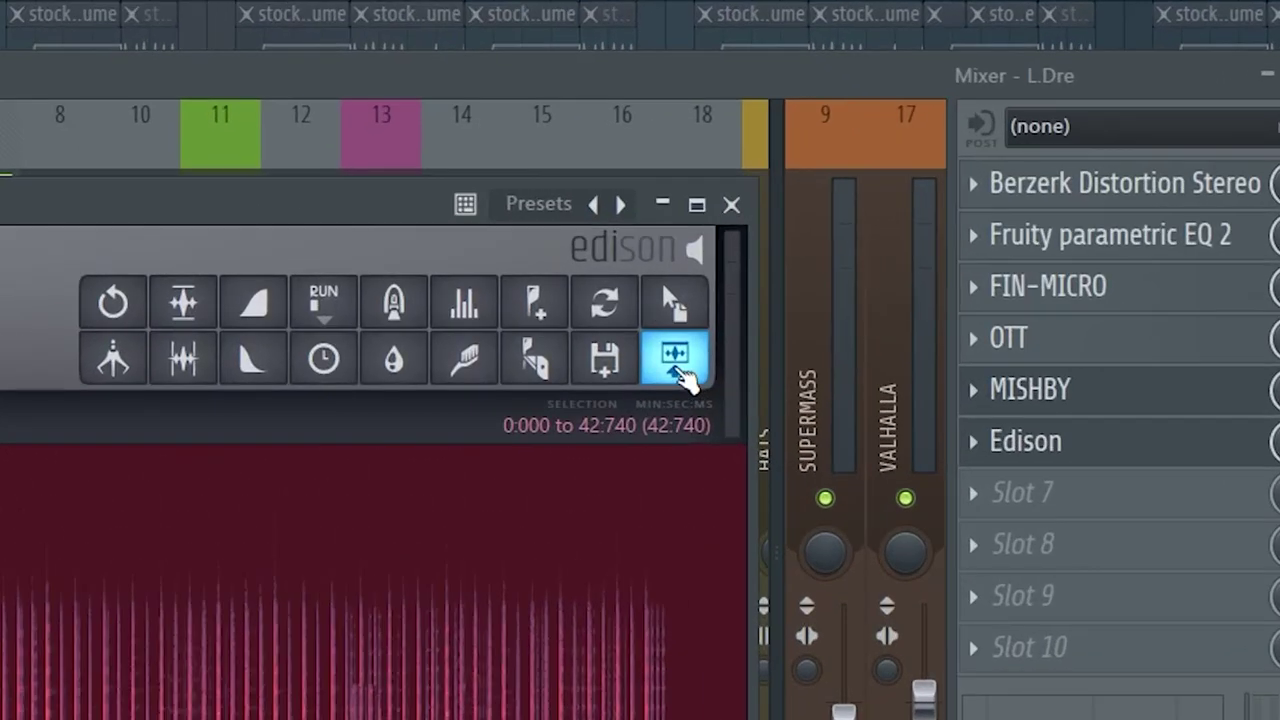
click(680, 375)
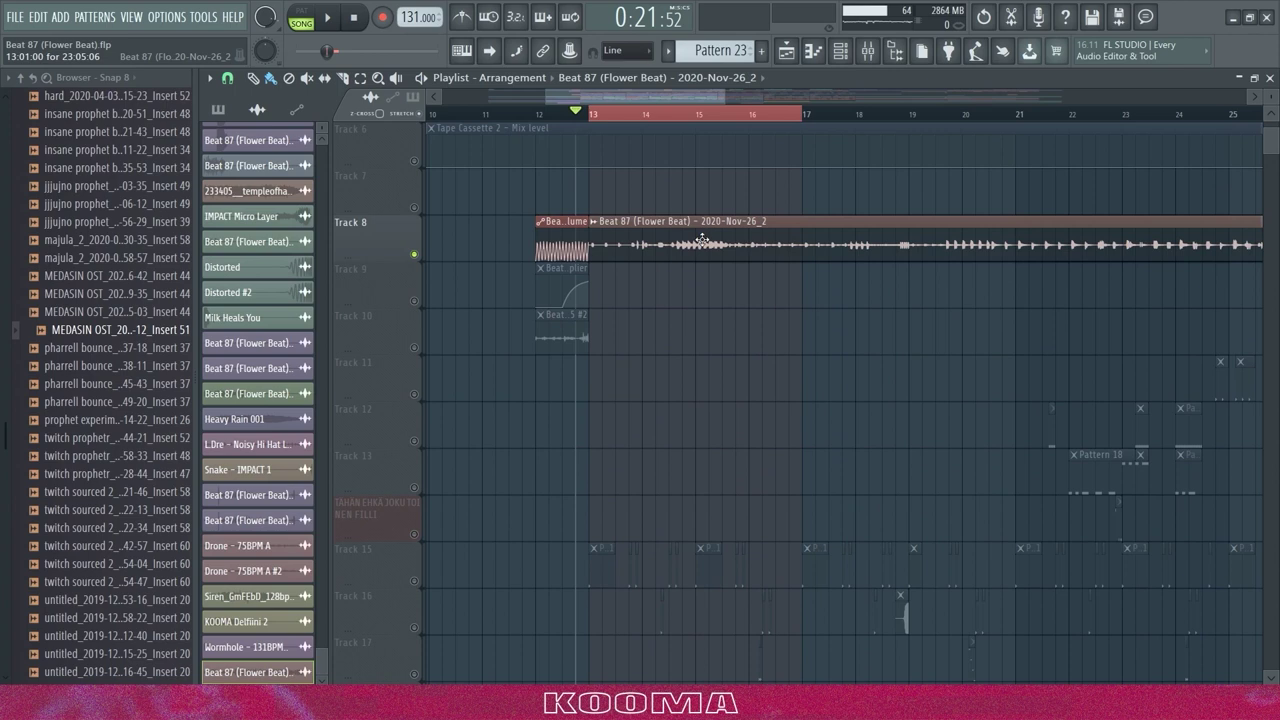
scroll(421, 452, down, 10)
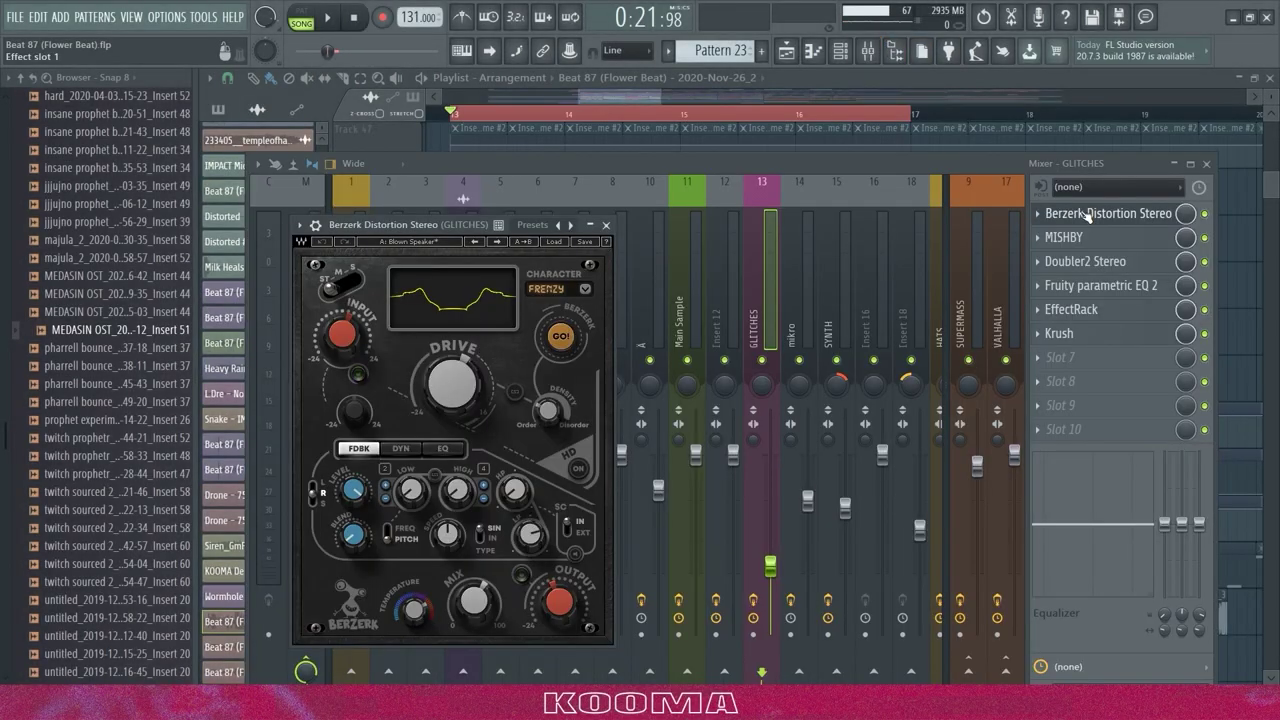
click(1099, 243)
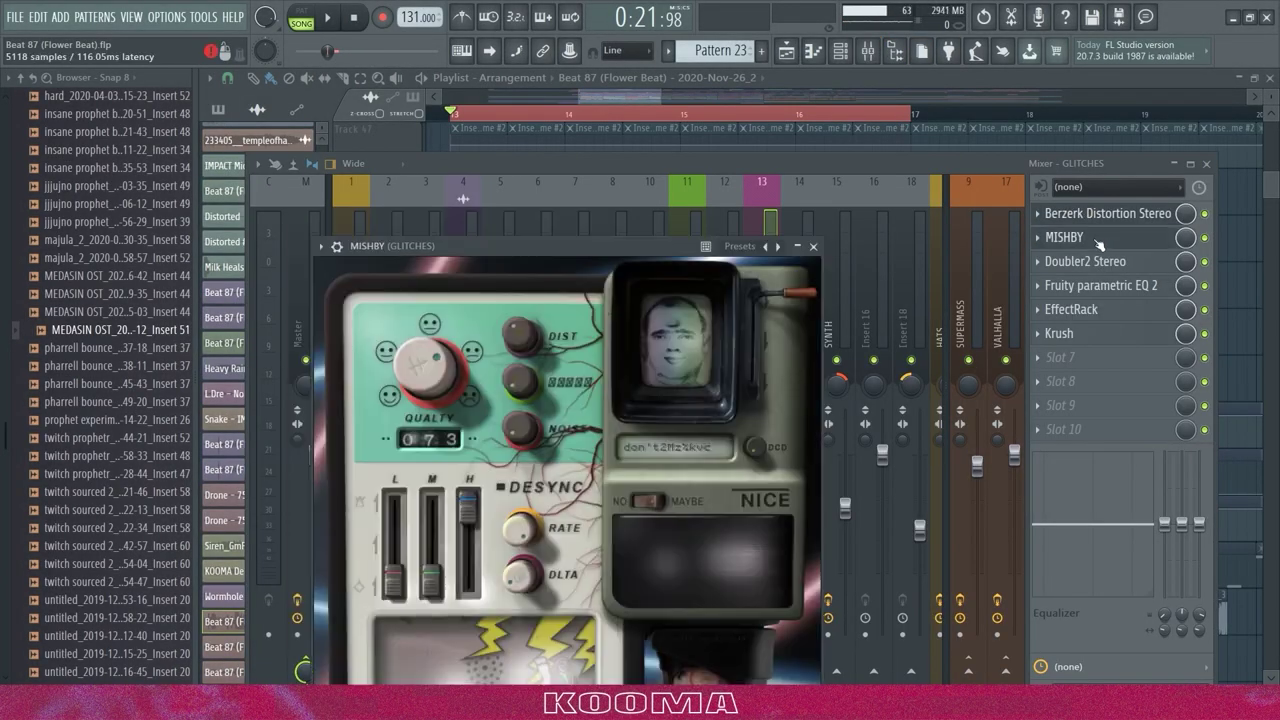
drag(616, 244, 633, 83)
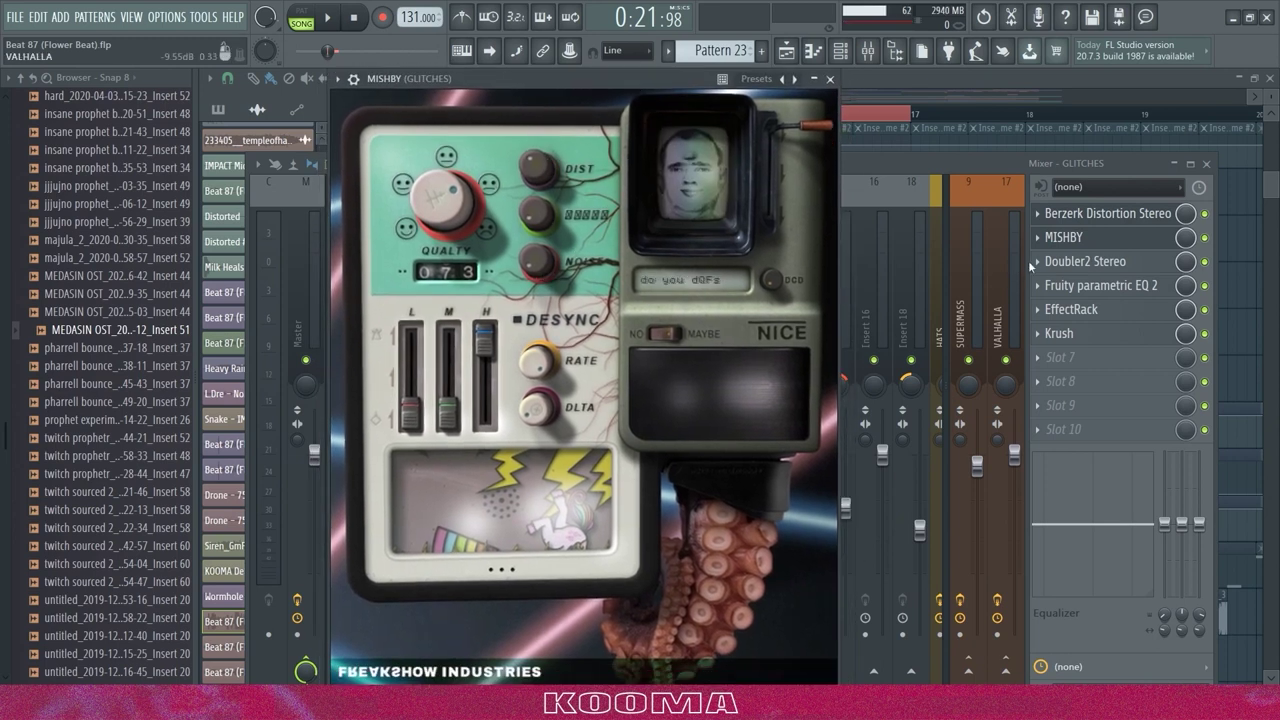
click(829, 79)
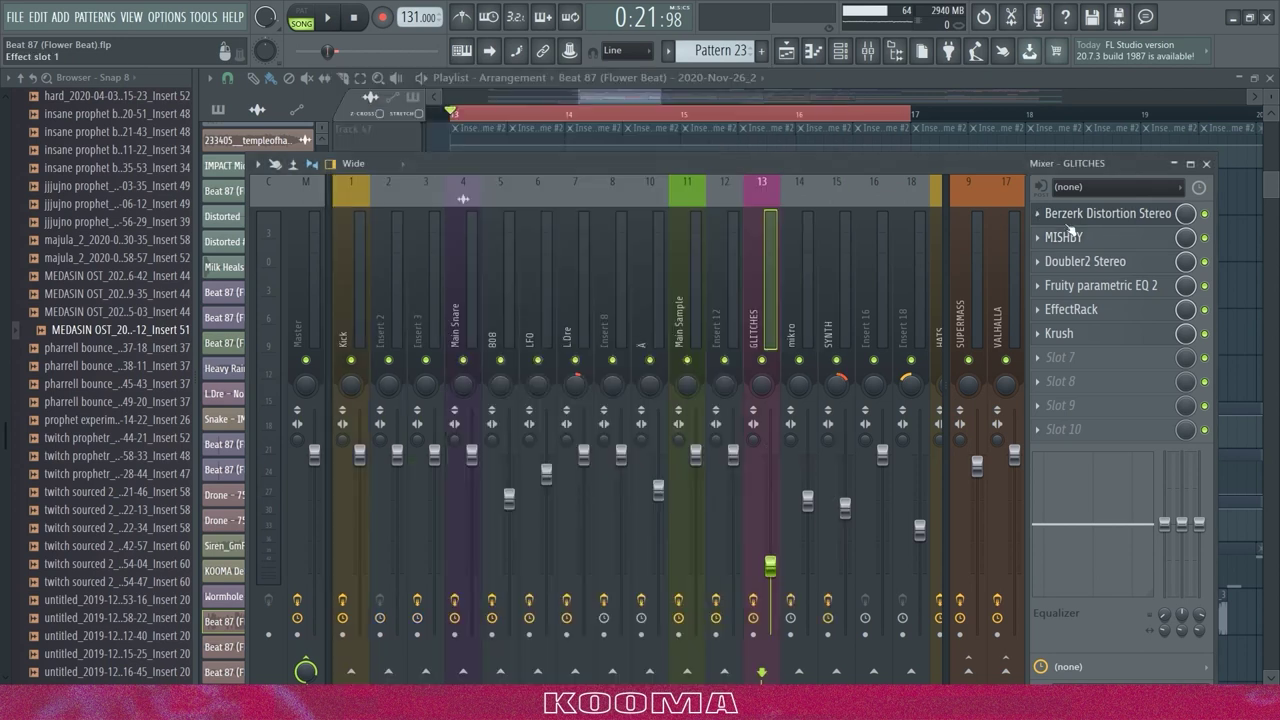
click(1099, 270)
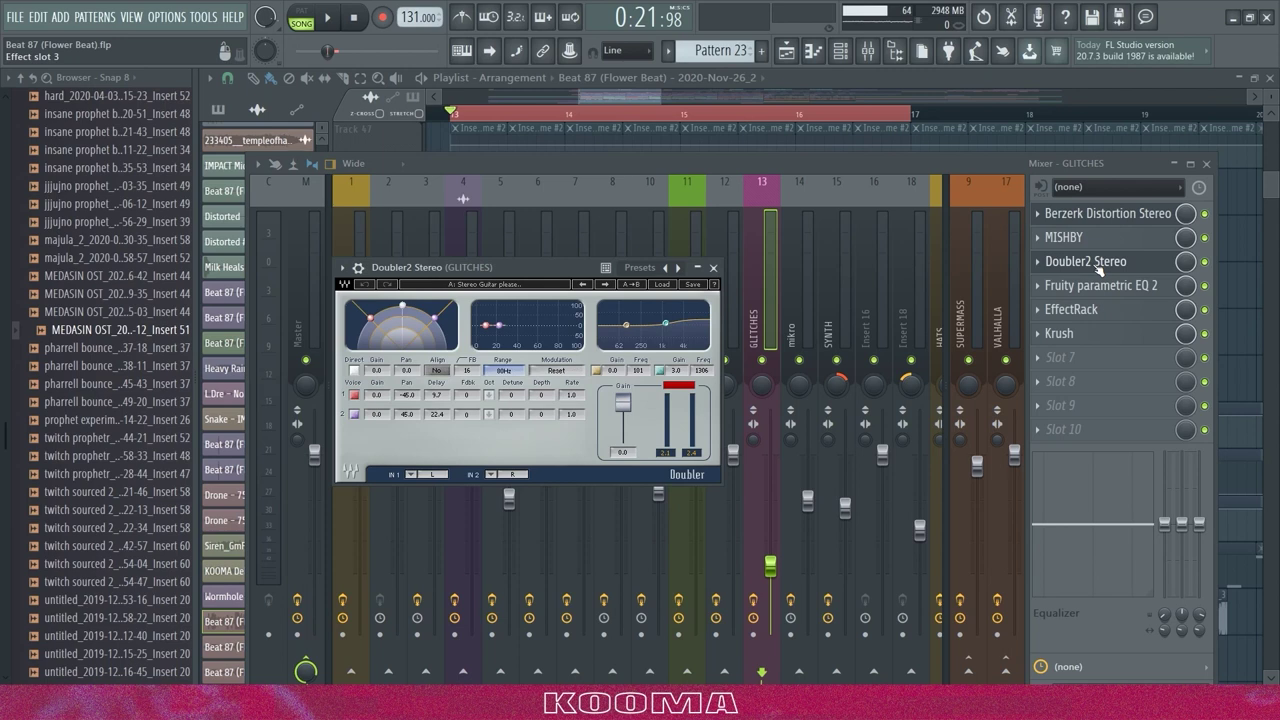
click(712, 269)
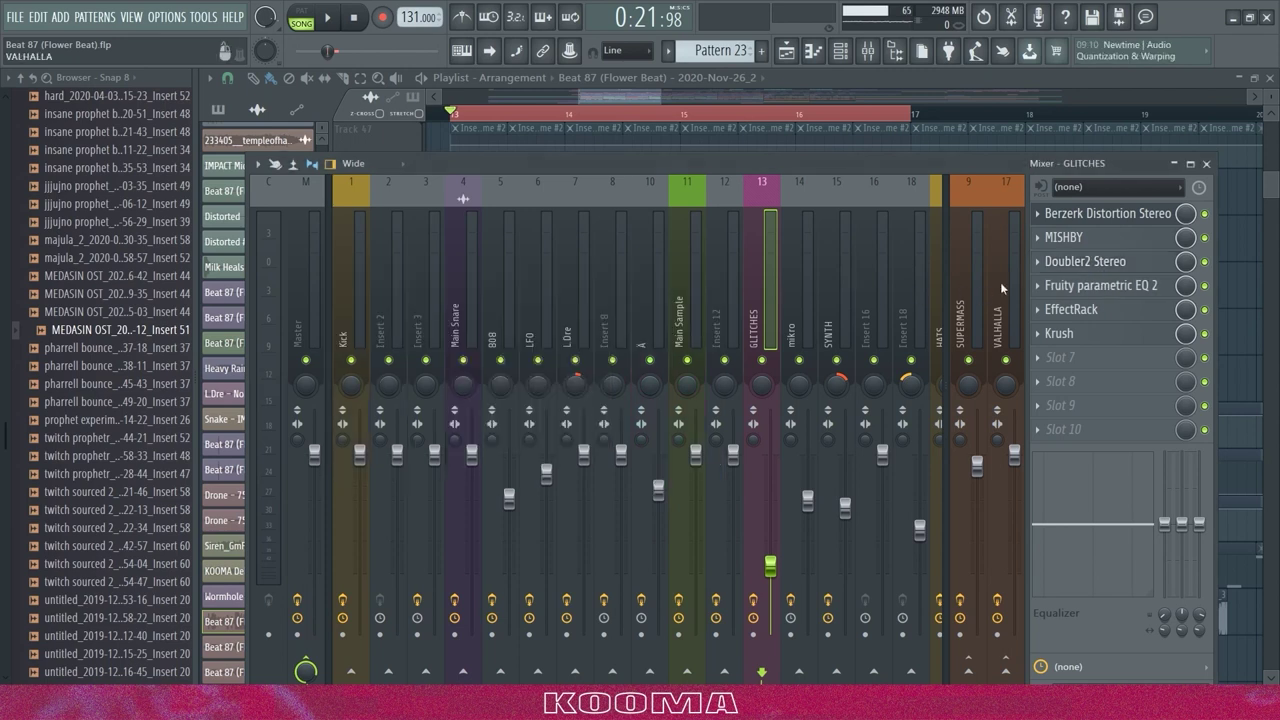
click(1062, 286)
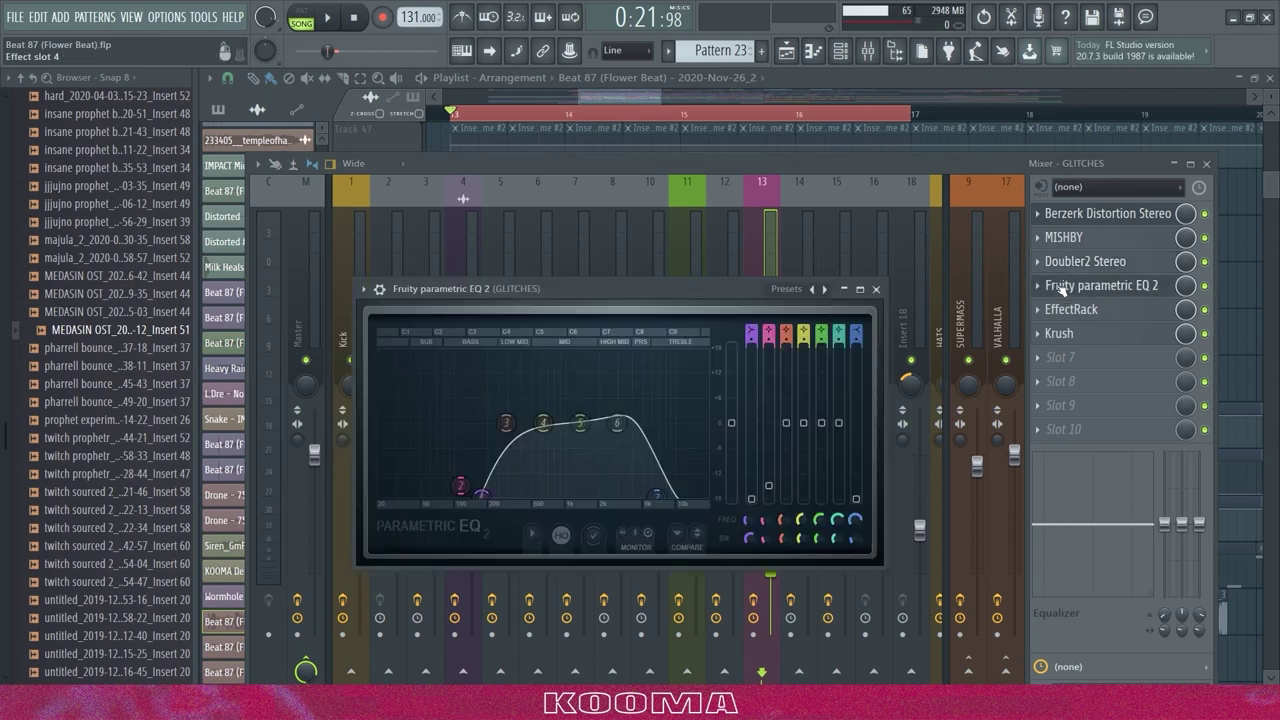
click(1062, 286)
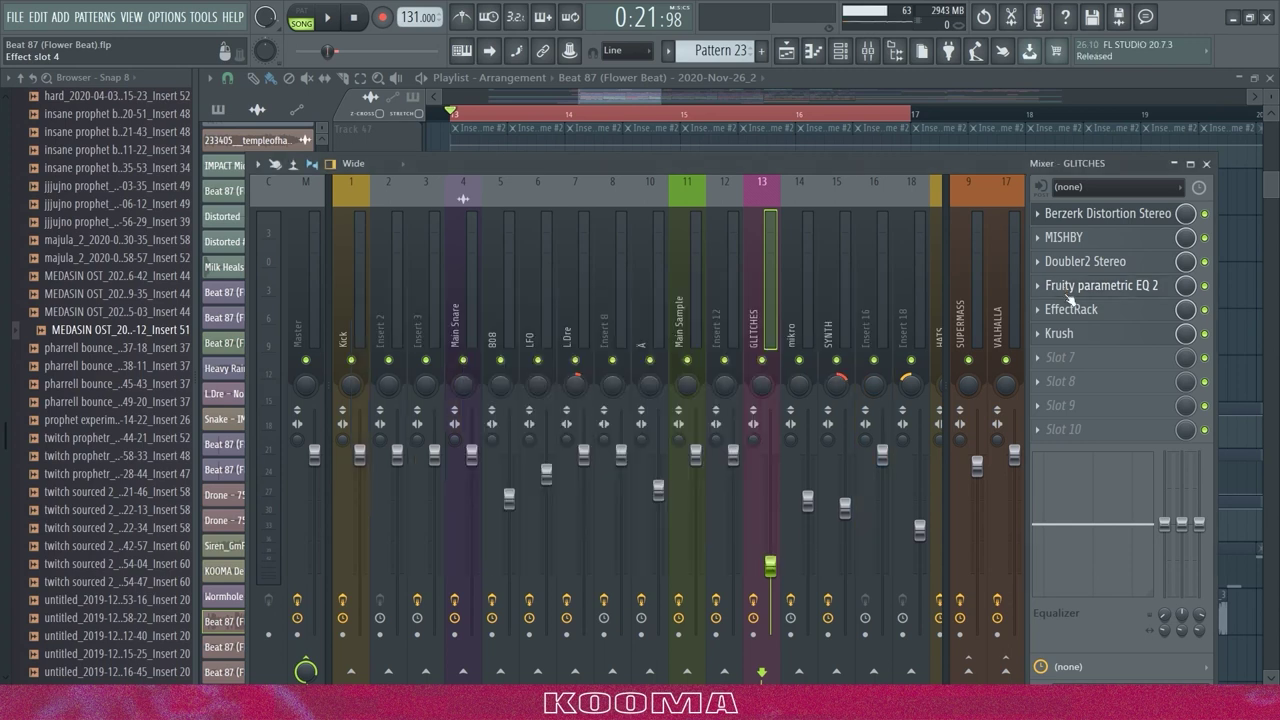
click(1076, 310)
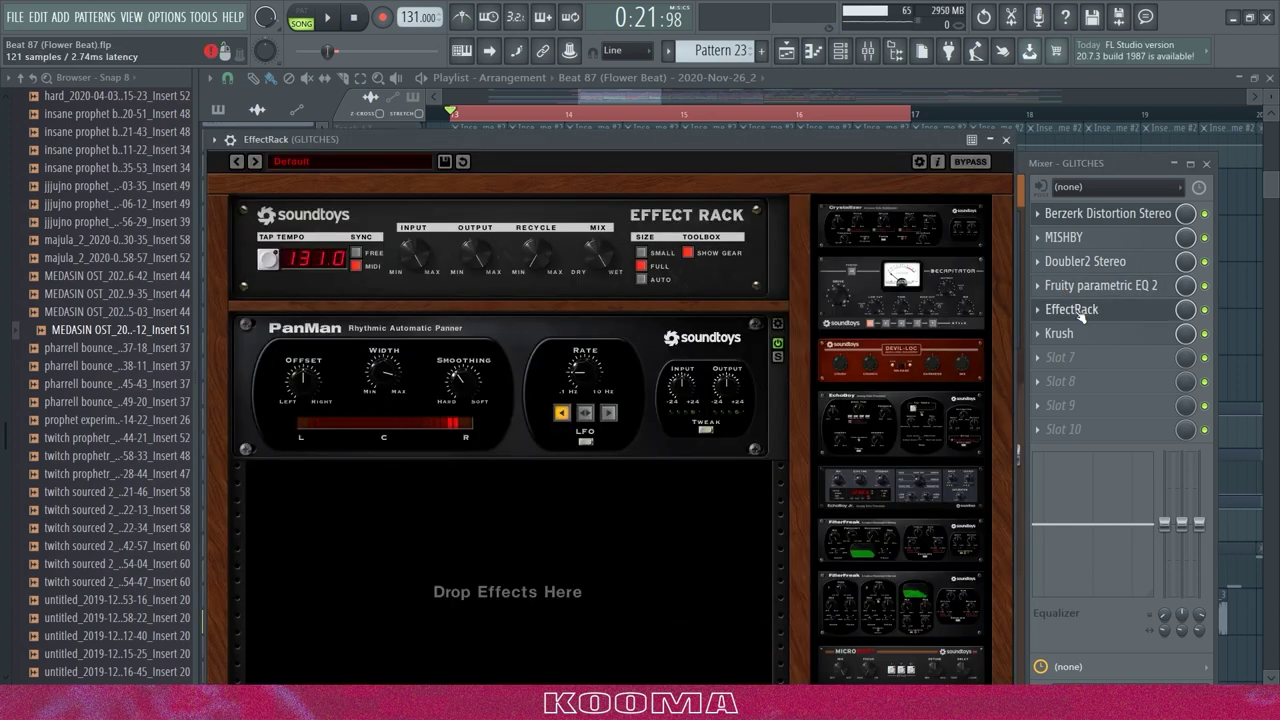
click(1079, 313)
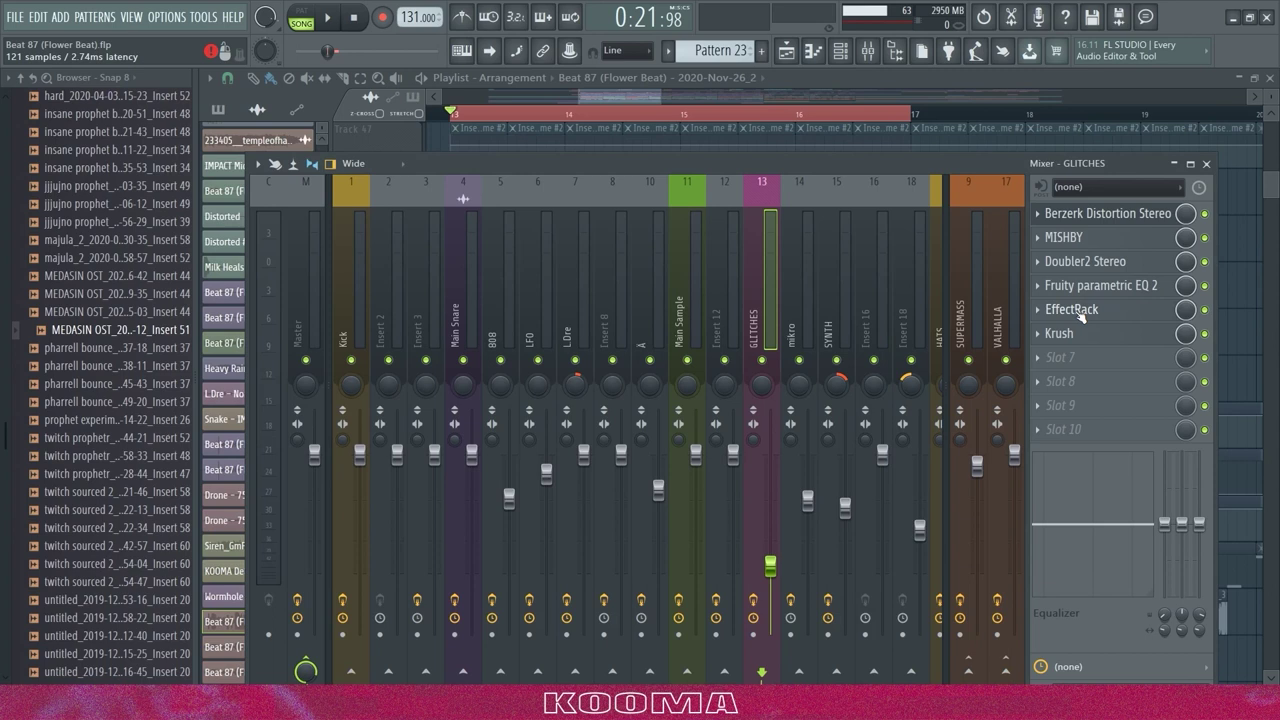
click(1079, 336)
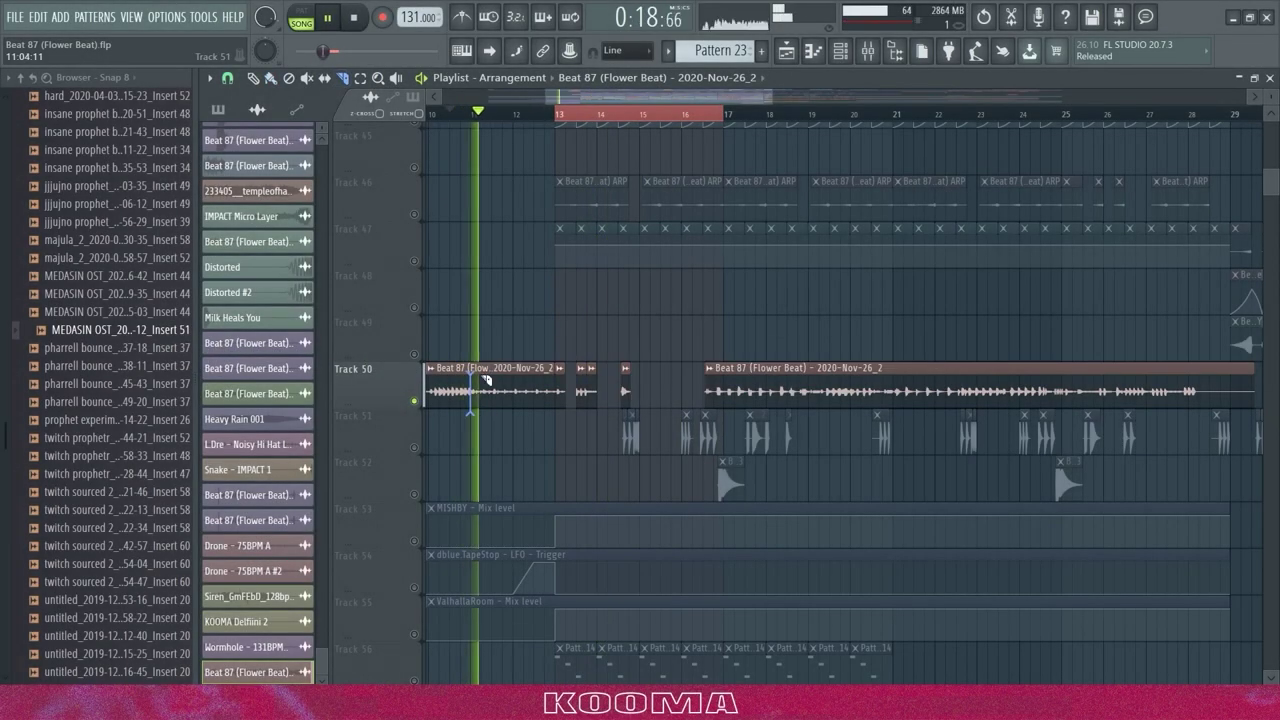
Play the glitch layer in context and scroll through the arrangement overview.
key(ctrl+z)
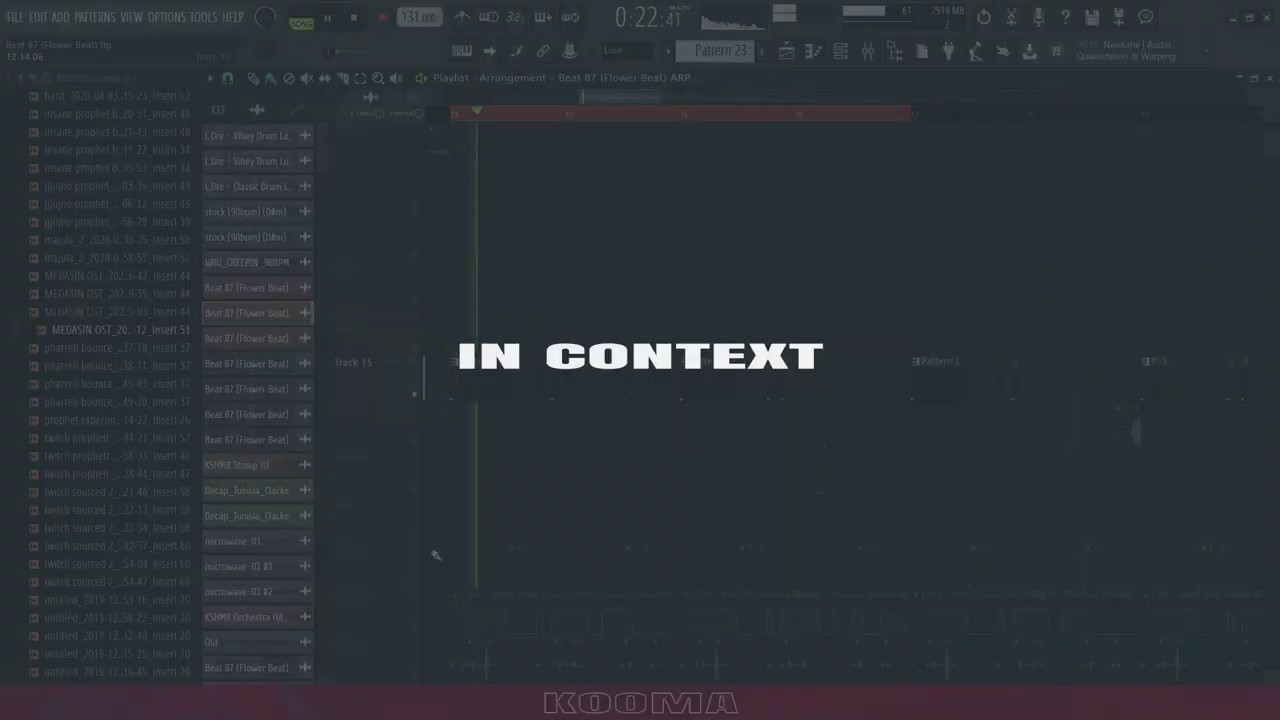
scroll(790, 470, down, 10)
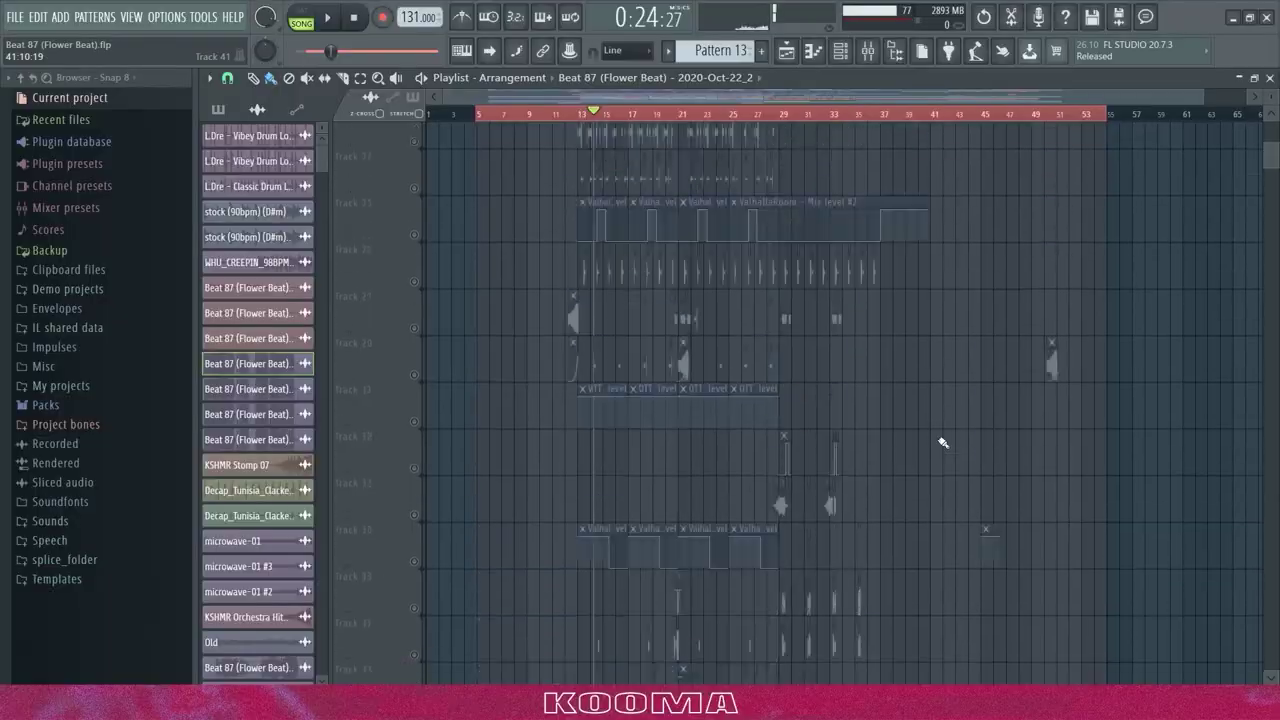
scroll(705, 443, down, 20)
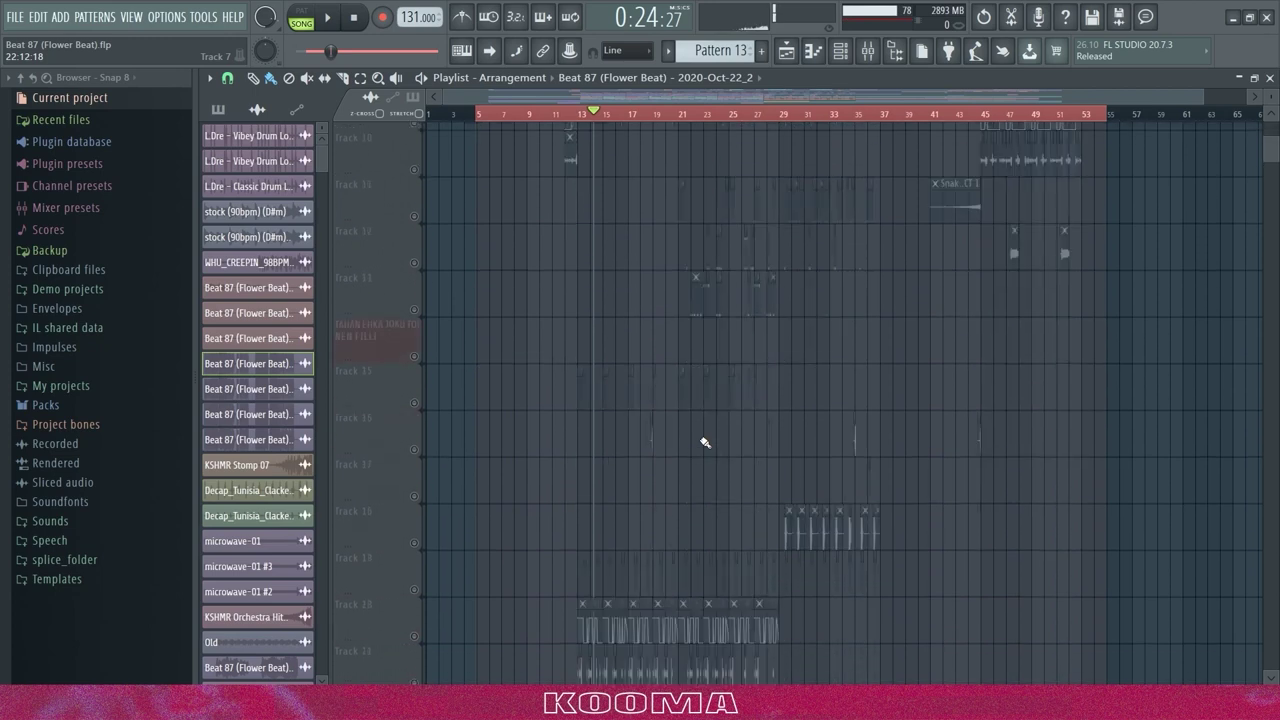